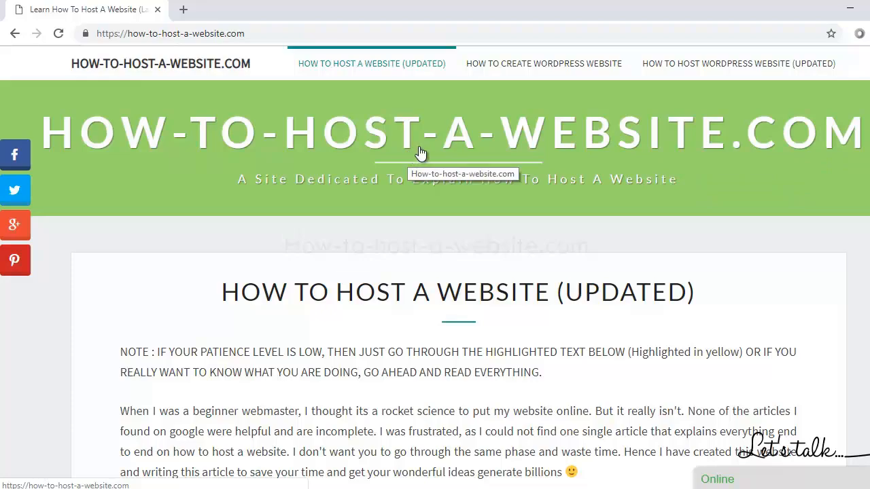
Step: Download the sample HTML, CSS and JS website from the article on how-to-host-a-website.com
left_click_drag(244, 33, 86, 33)
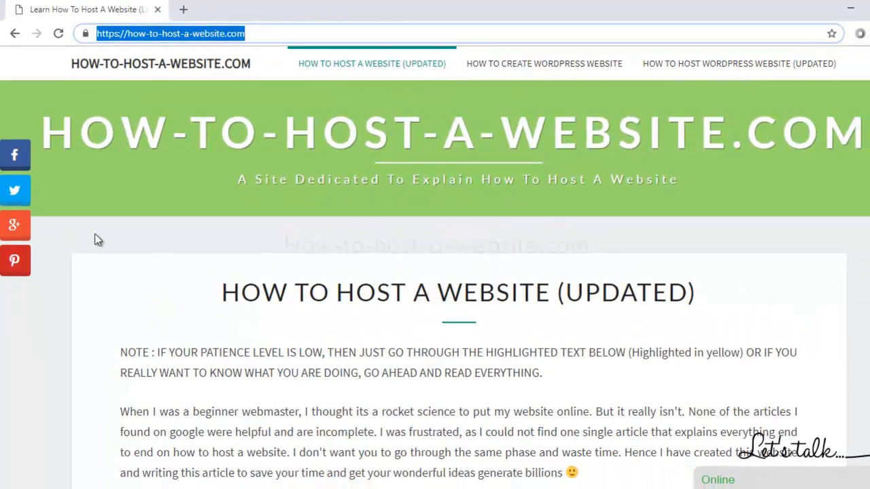
scroll(95, 239, "down", 6)
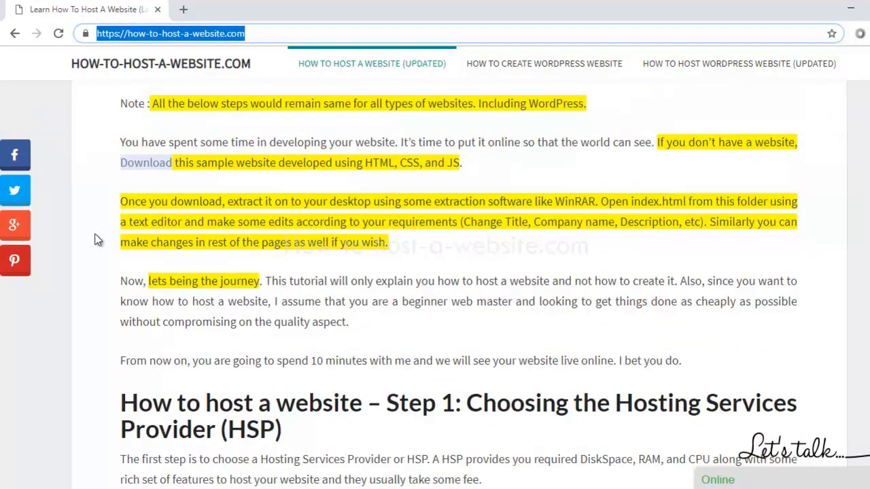
left_click(151, 170)
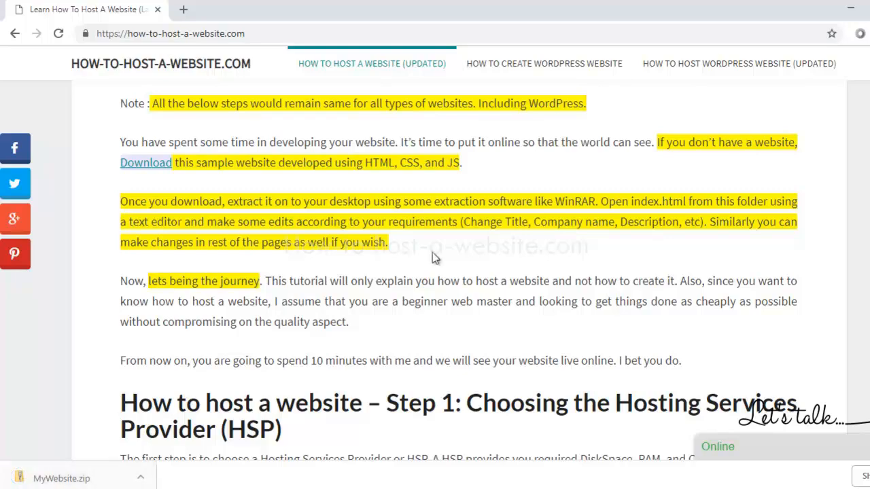
Step: Extract MyWebsite.zip with 7-Zip directly into the desktop's Downloads folder
left_click(850, 10)
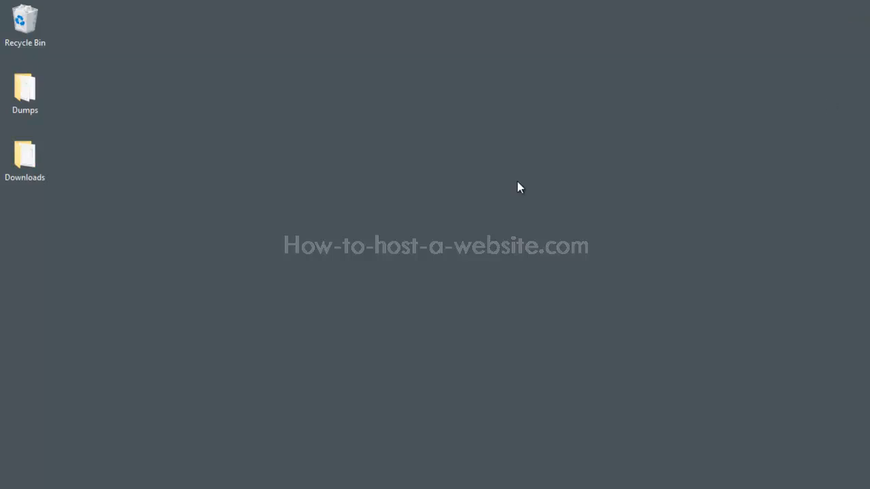
double_click(40, 157)
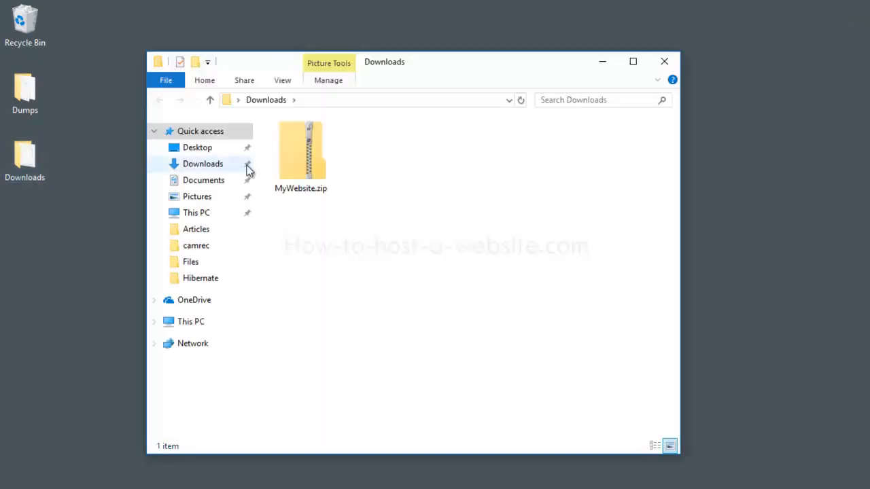
left_click(306, 145)
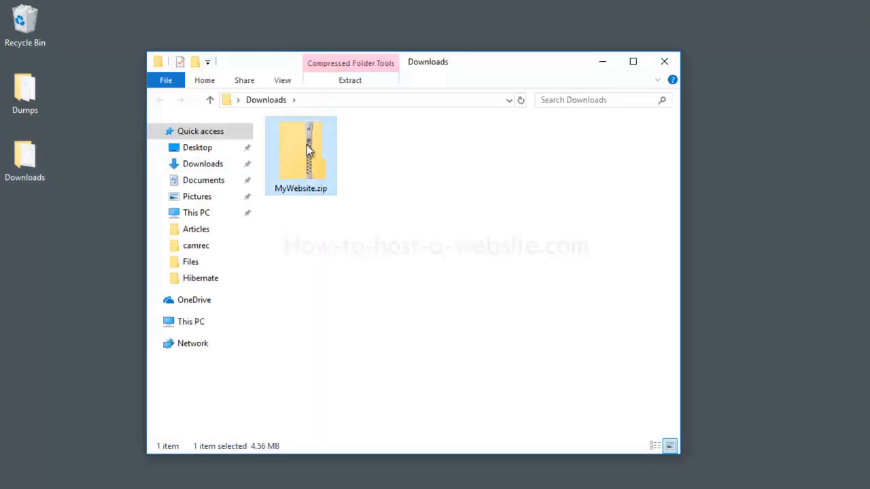
right_click(306, 145)
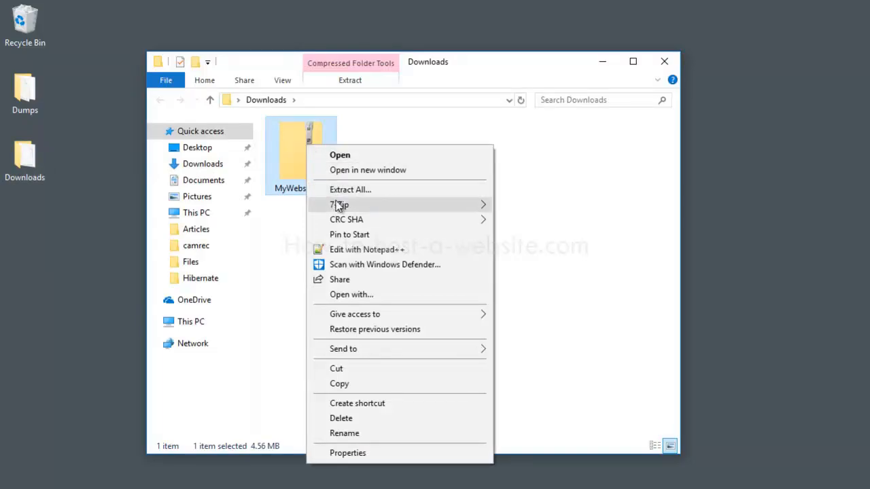
mouse_move(338, 209)
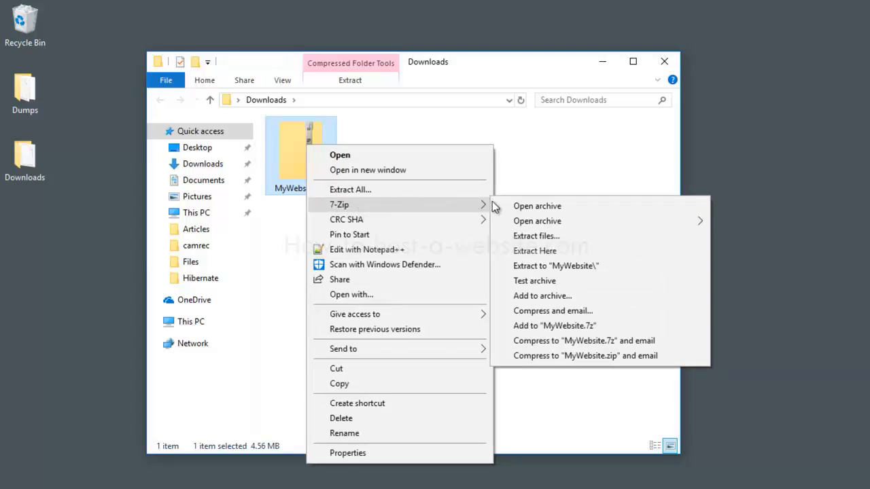
left_click(531, 252)
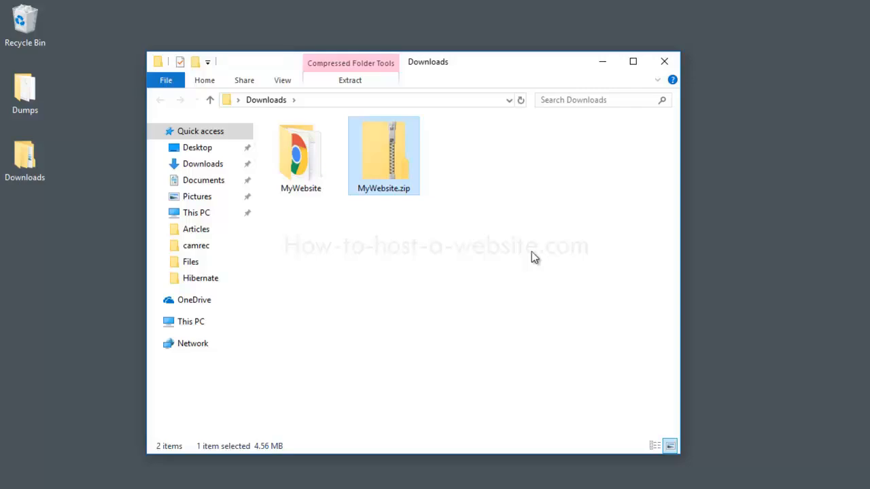
Step: Open index.html from the extracted MyWebsite folder in the browser
left_click(296, 187)
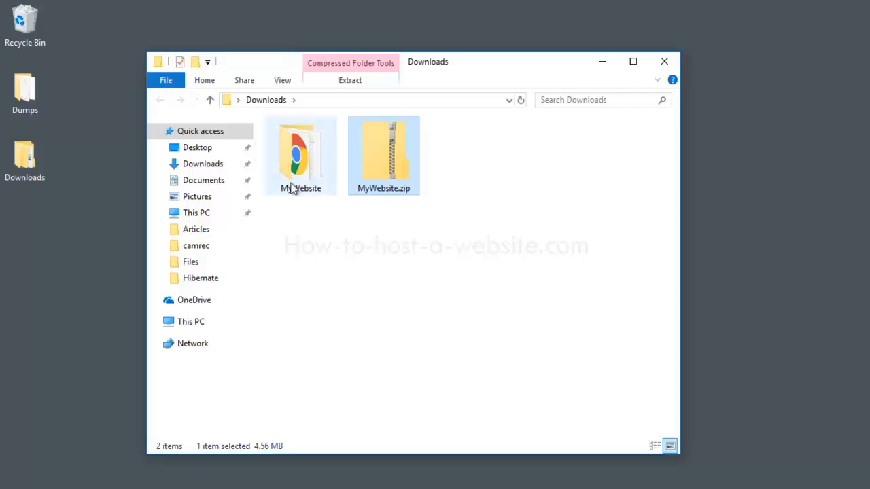
double_click(299, 170)
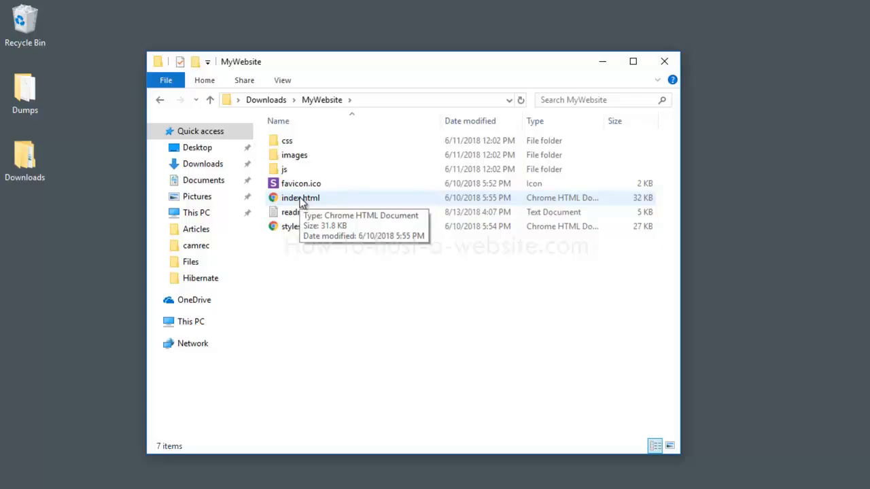
double_click(301, 198)
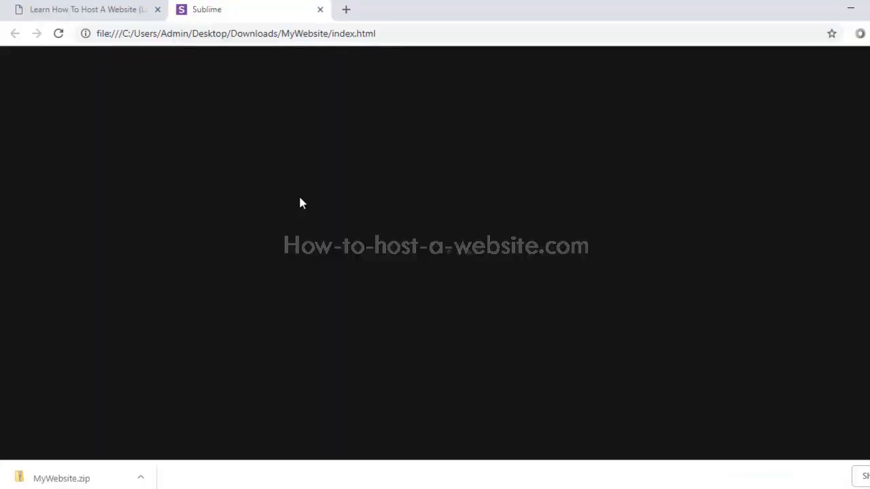
Step: Look through the sections of the sample website's home page and return towards its beginning
scroll(176, 253, "down", 5)
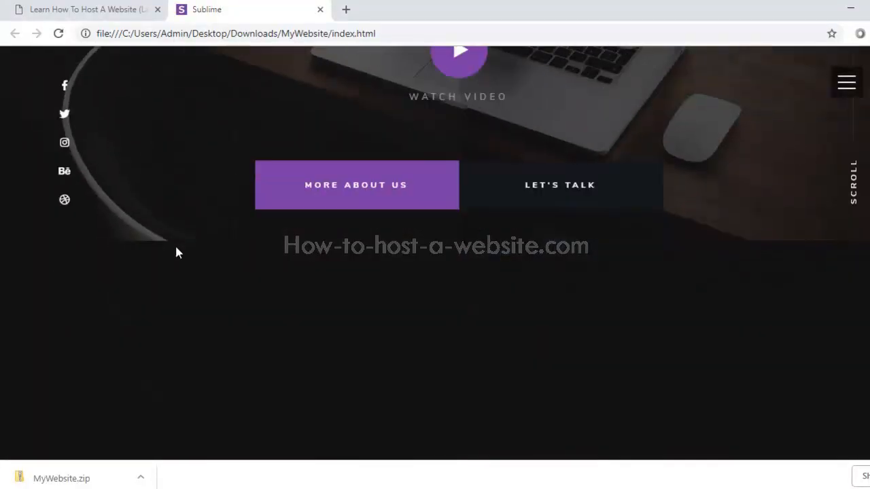
scroll(175, 253, "down", 10)
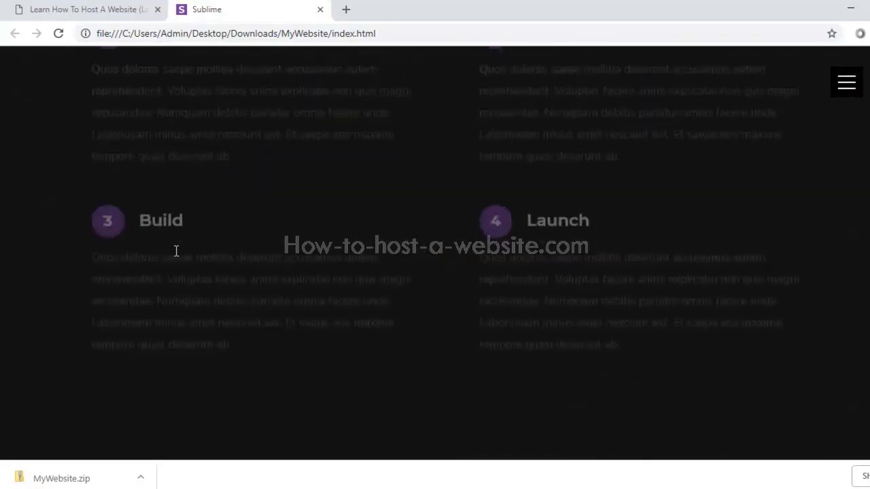
scroll(176, 252, "down", 1)
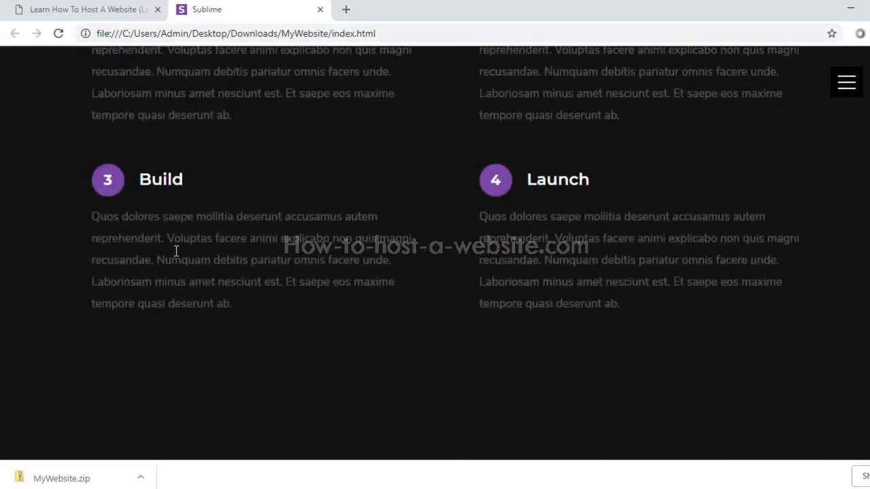
scroll(176, 251, "down", 8)
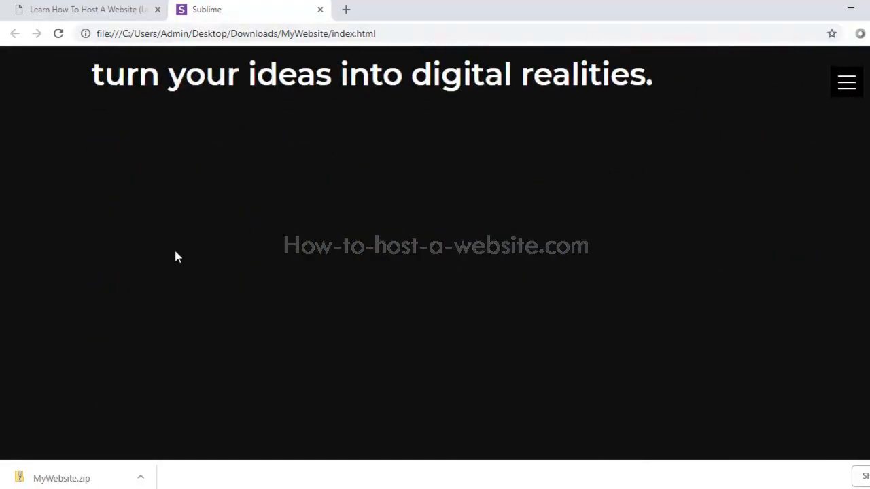
scroll(175, 255, "down", 8)
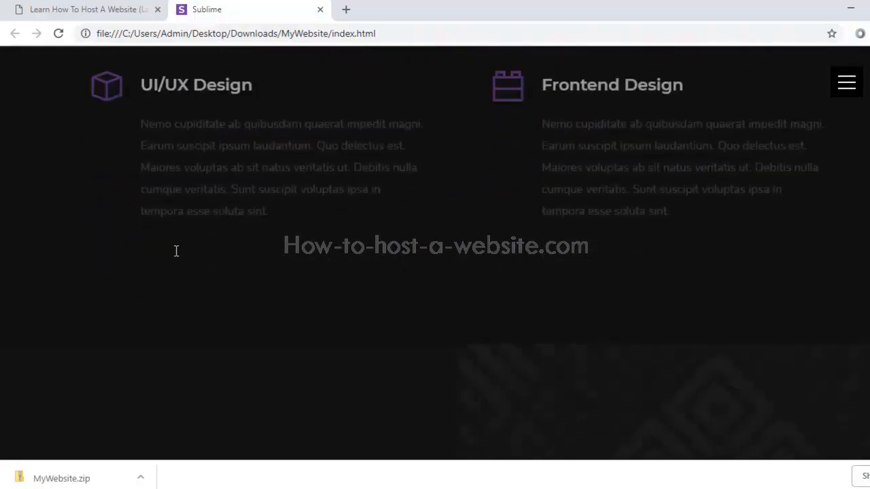
scroll(176, 252, "down", 4)
scroll(175, 253, "up", 12)
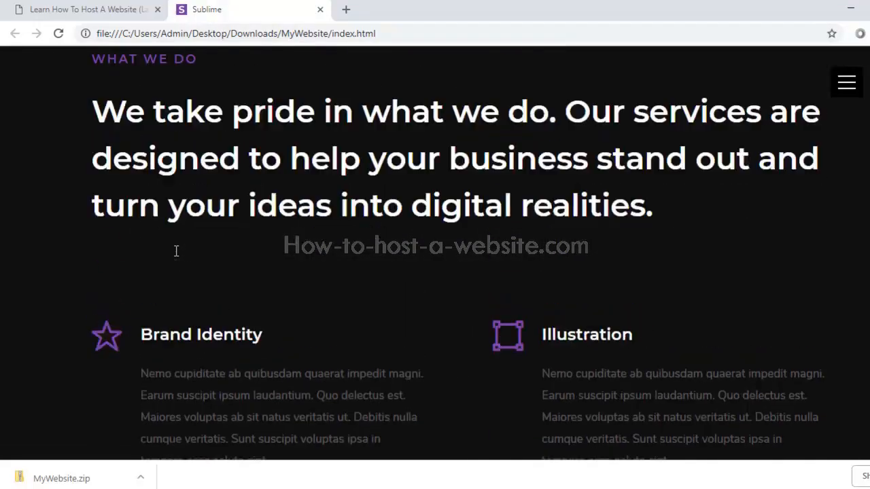
scroll(176, 252, "up", 15)
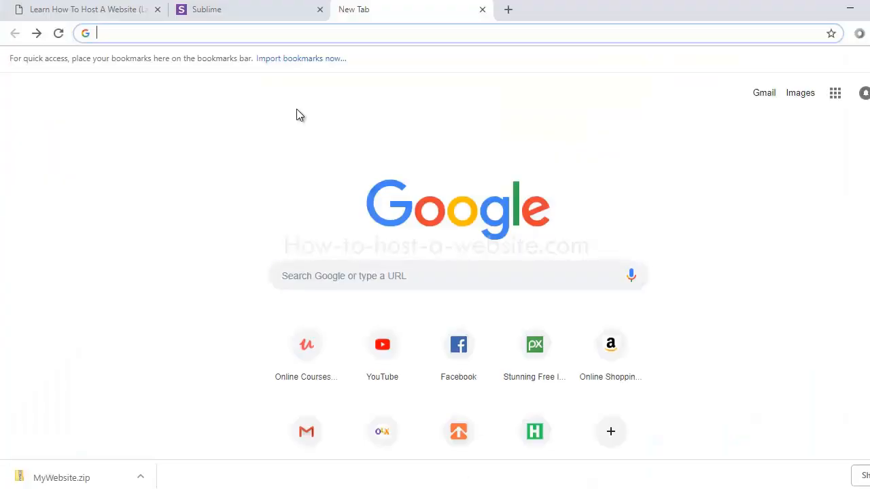
Step: Search Google for notepad++ and show the 32-bit and 64-bit downloads of version 7.5.8 on the official site
type("notepad++")
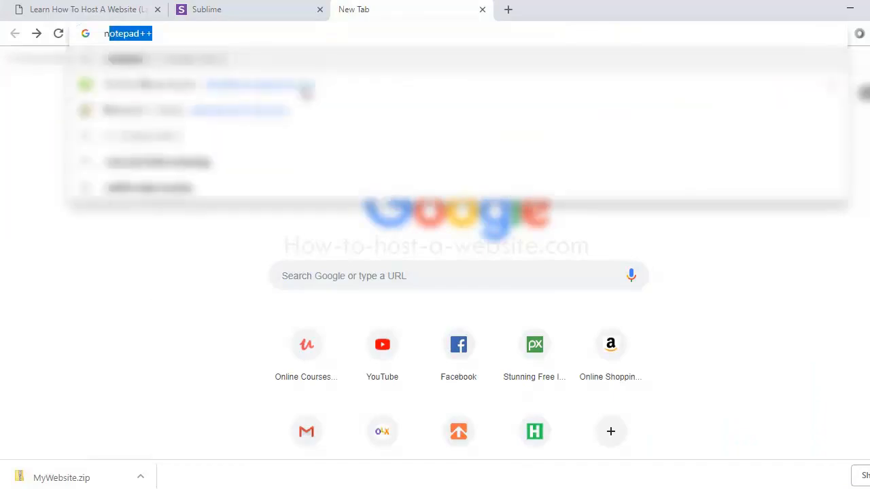
key("Return")
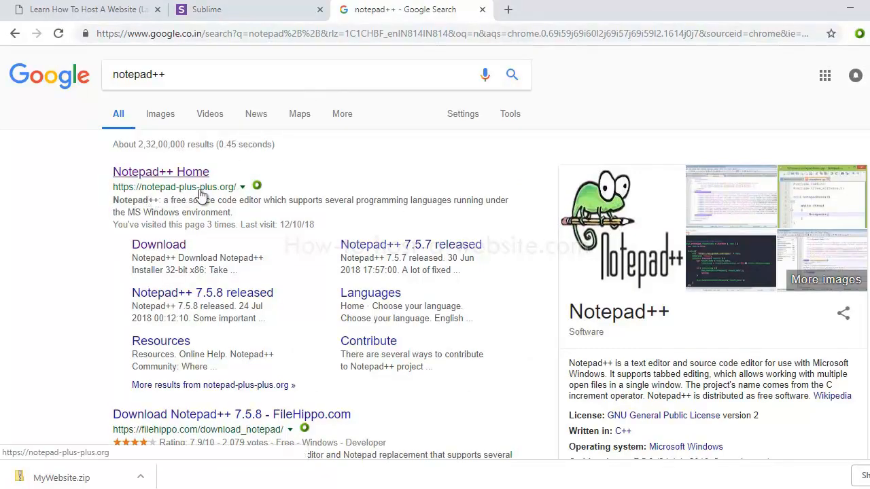
left_click(171, 174)
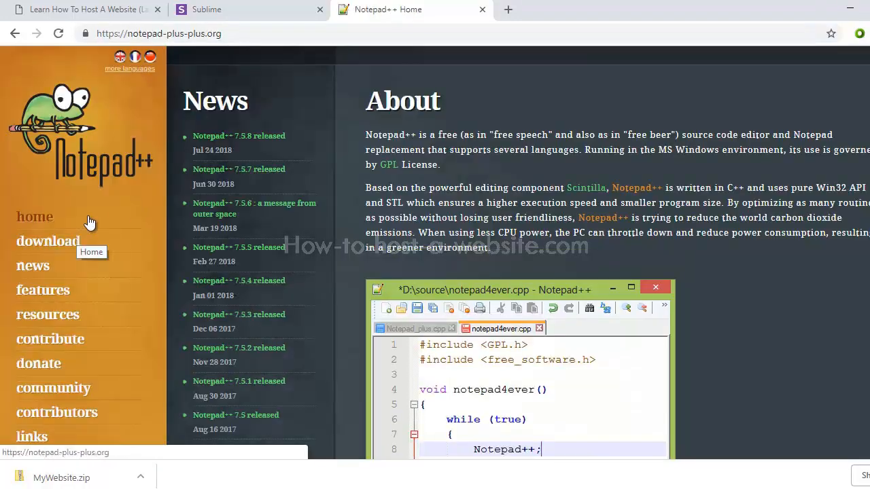
left_click(48, 241)
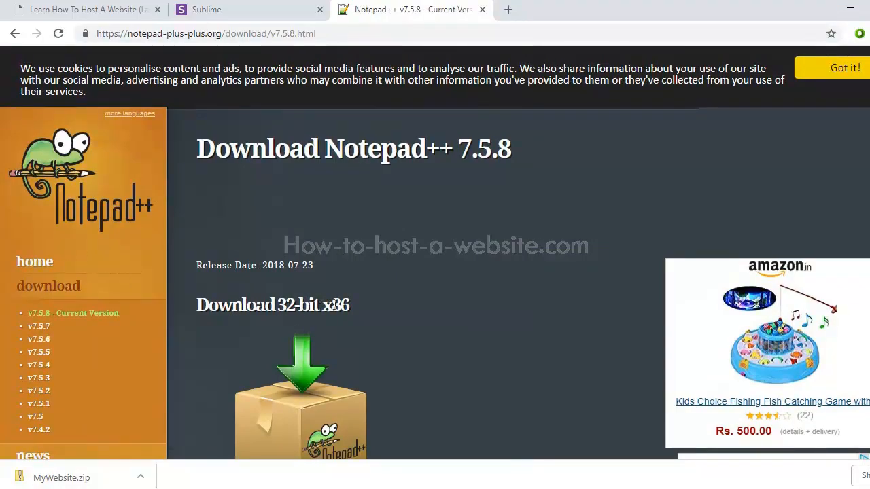
scroll(319, 307, "down", 4)
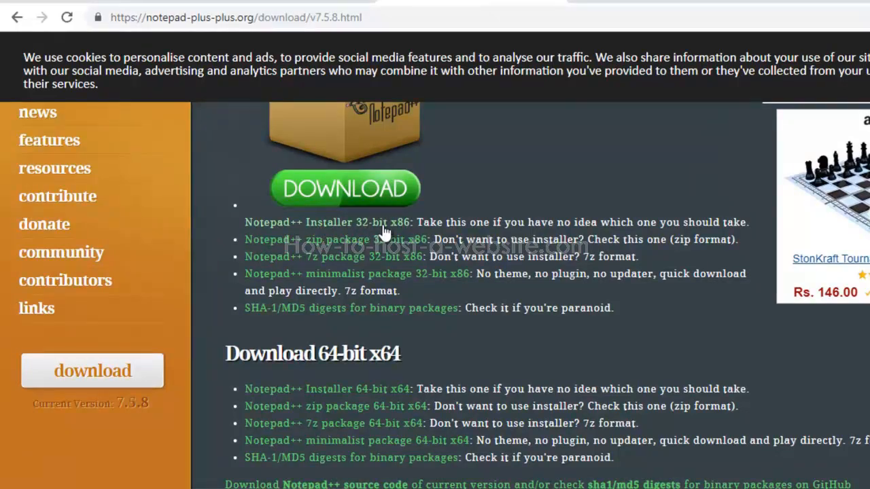
scroll(380, 244, "down", 2)
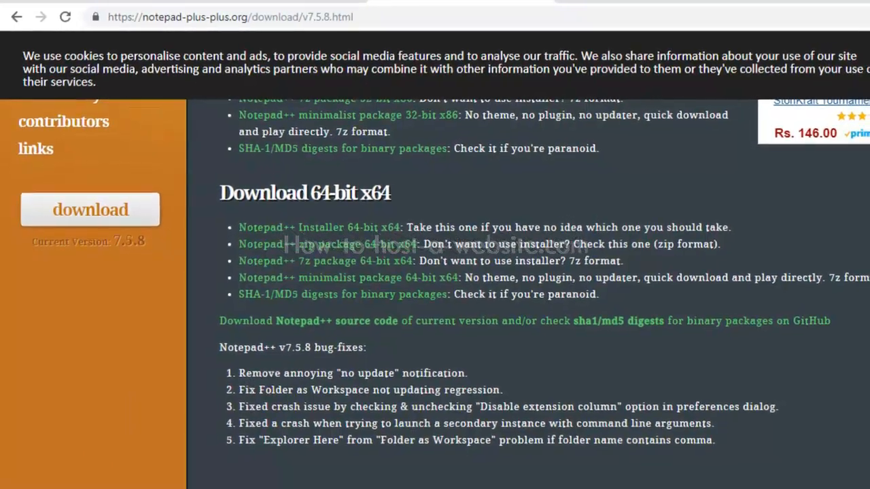
Step: Check the computer's system type in Windows System Information to determine which Notepad++ installer is suitable
key("super")
type("system in")
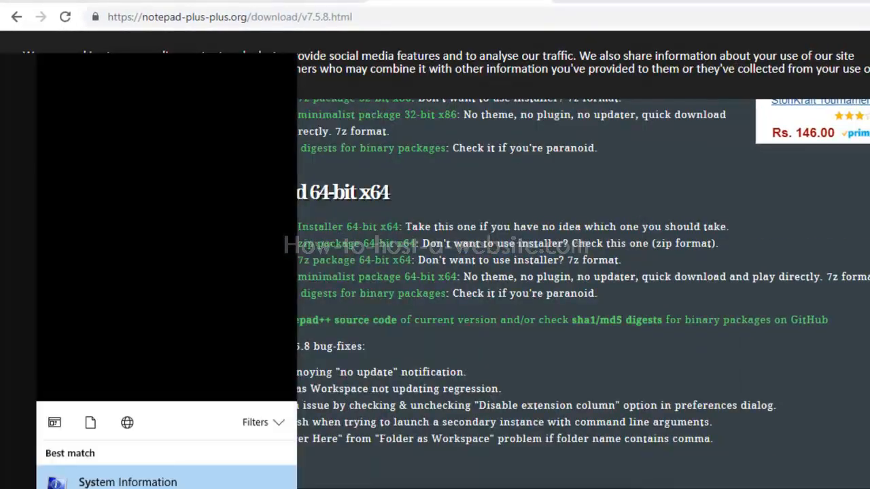
key("Return")
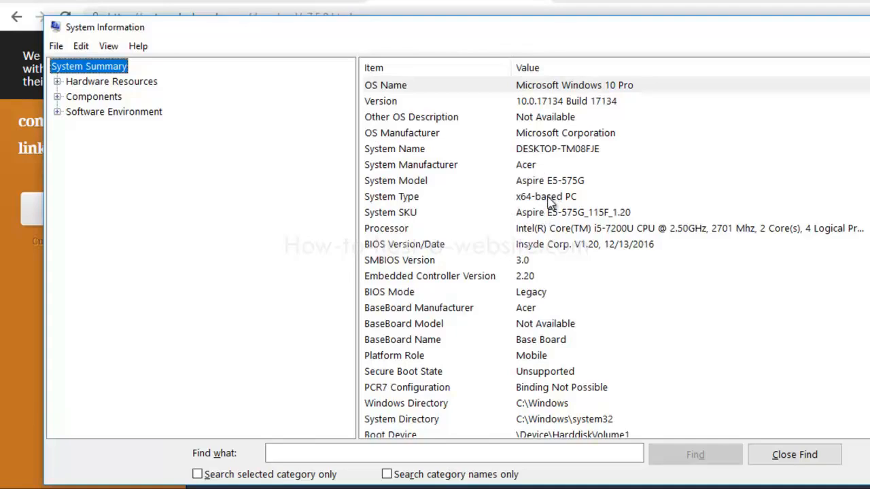
left_click(527, 203)
left_click(531, 201)
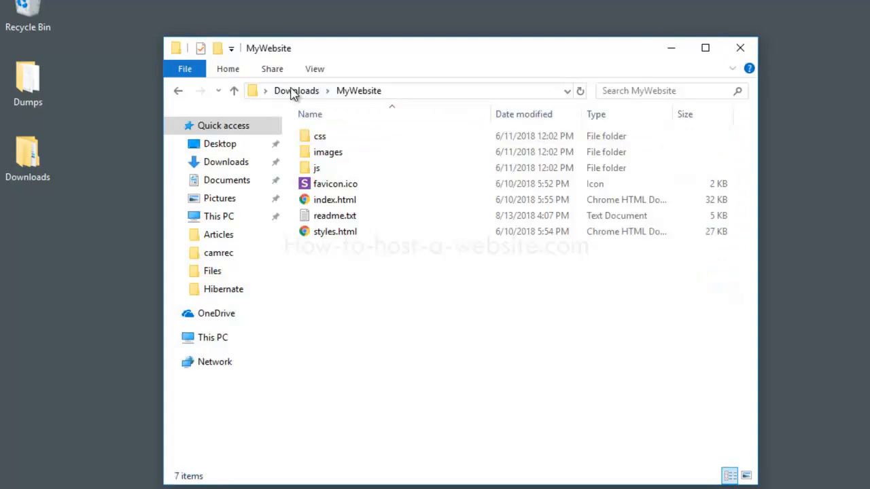
left_click(293, 91)
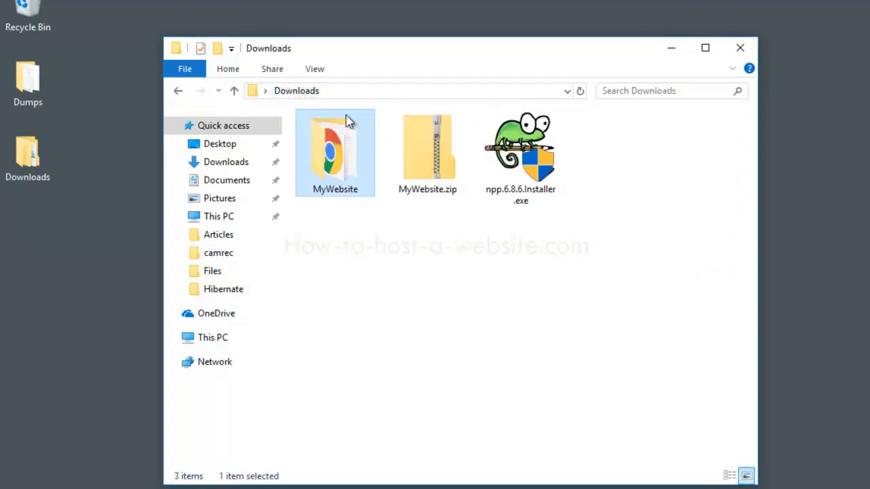
left_click(529, 158)
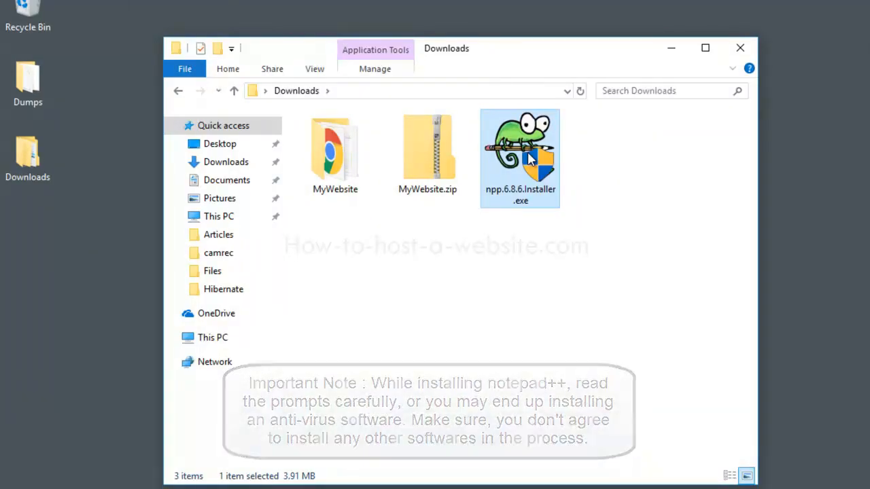
right_click(529, 158)
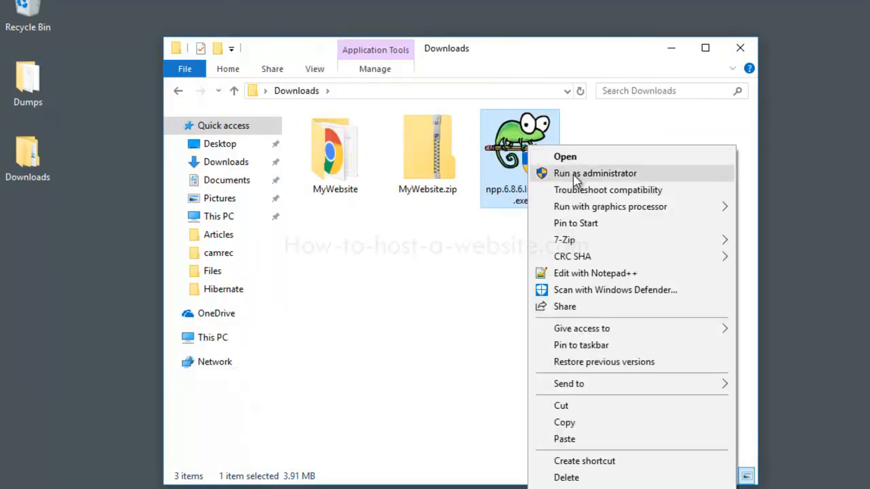
left_click(465, 235)
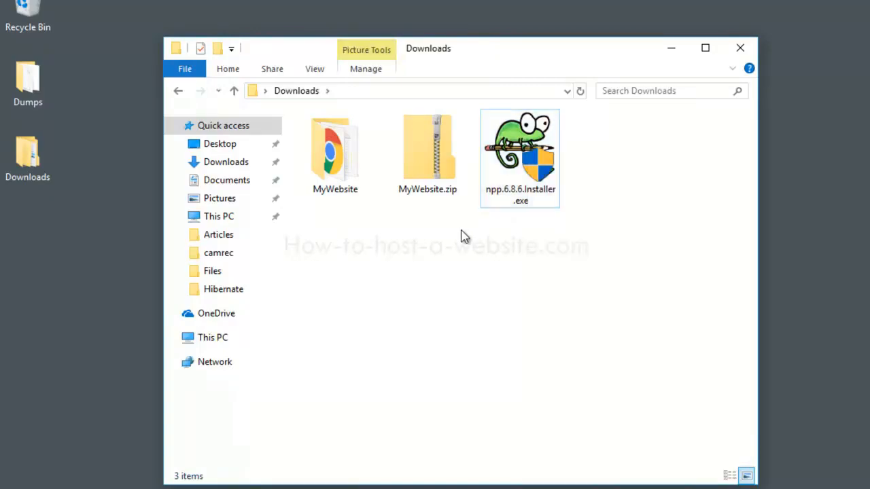
Step: Open index.html from the MyWebsite folder for editing in Notepad++
double_click(340, 168)
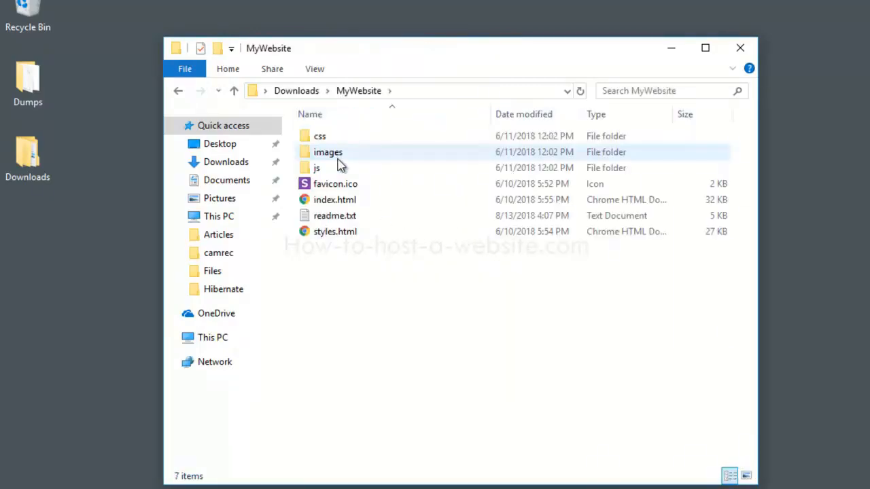
right_click(343, 207)
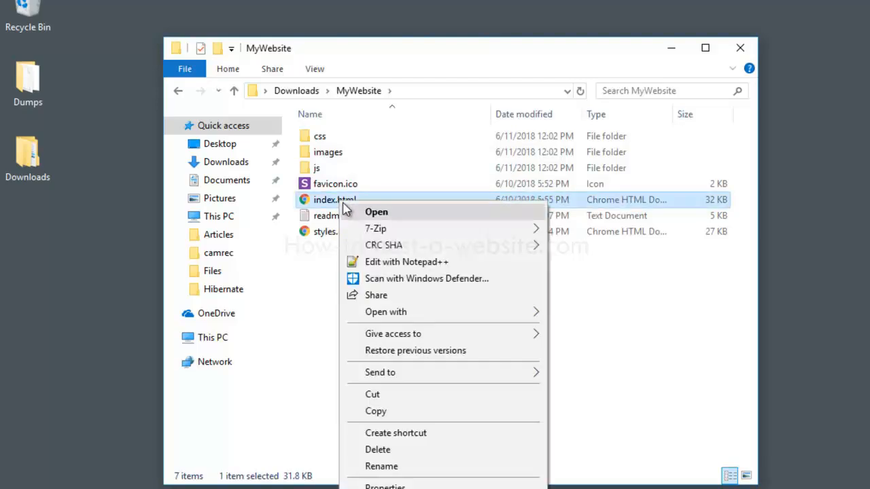
left_click(392, 263)
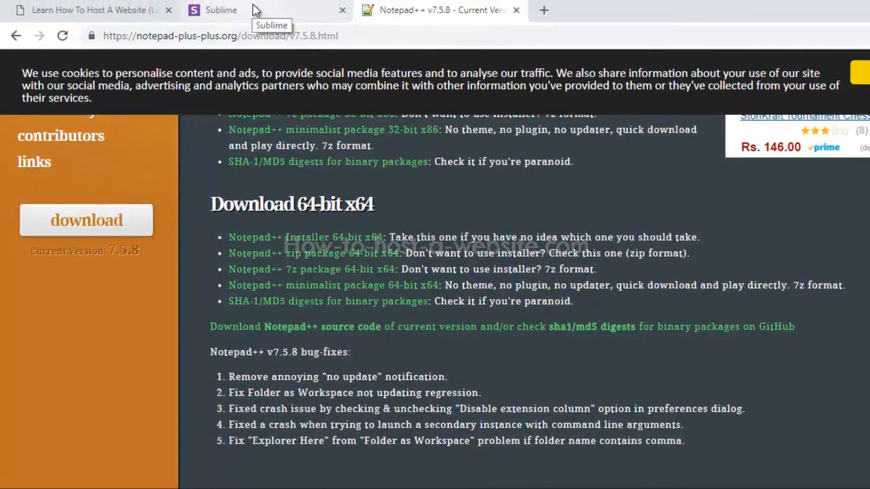
Step: Check the Sublime home page preview in the browser and switch back to index.html in Notepad++
left_click(252, 9)
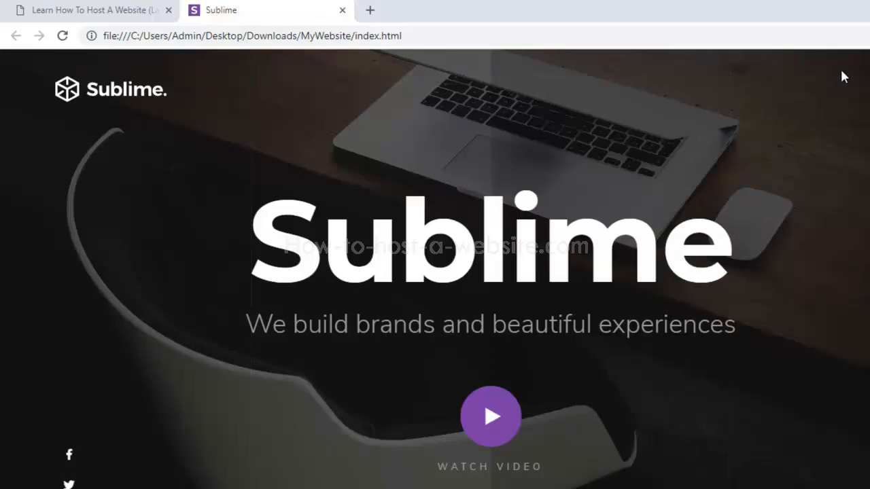
left_click(869, 8)
left_click(320, 112)
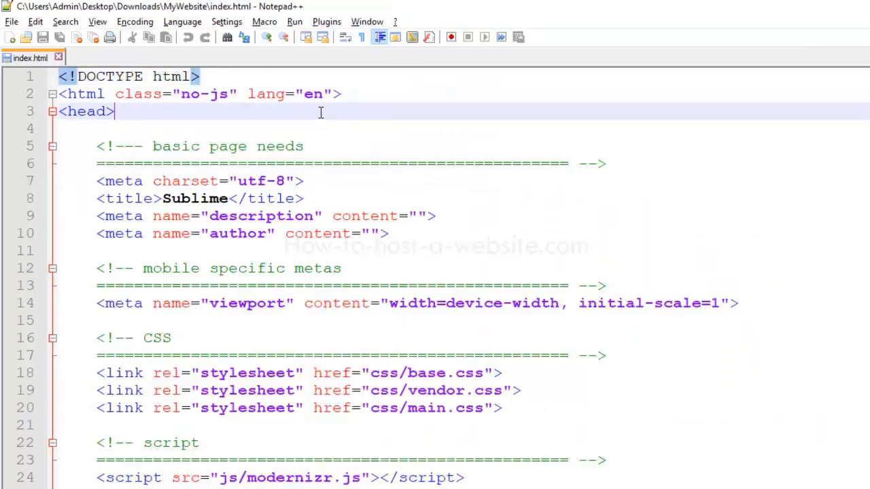
Step: Set up a text replacement in index.html with sublime as the search term and mybrad as the replacement
key("ctrl+f")
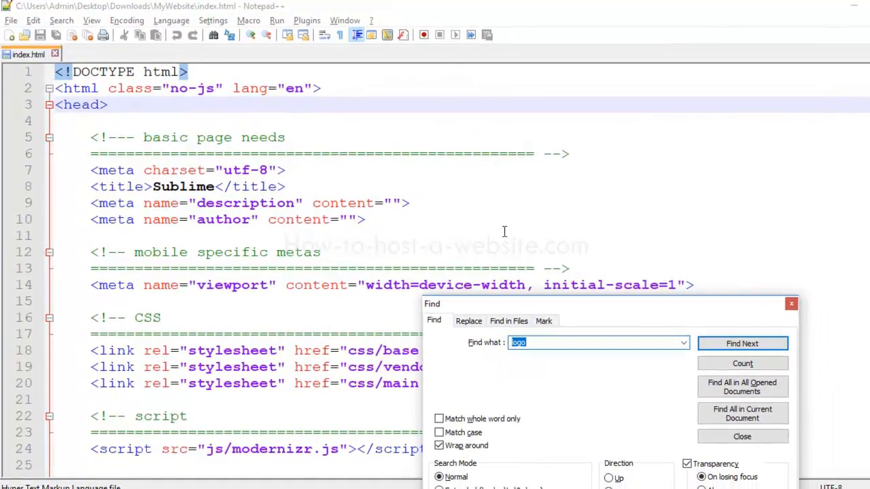
left_click_drag(631, 313, 466, 103)
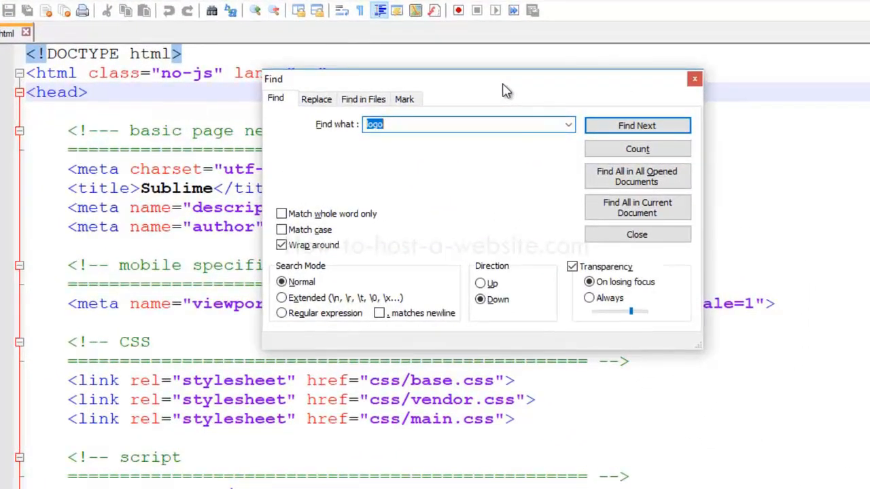
left_click(319, 102)
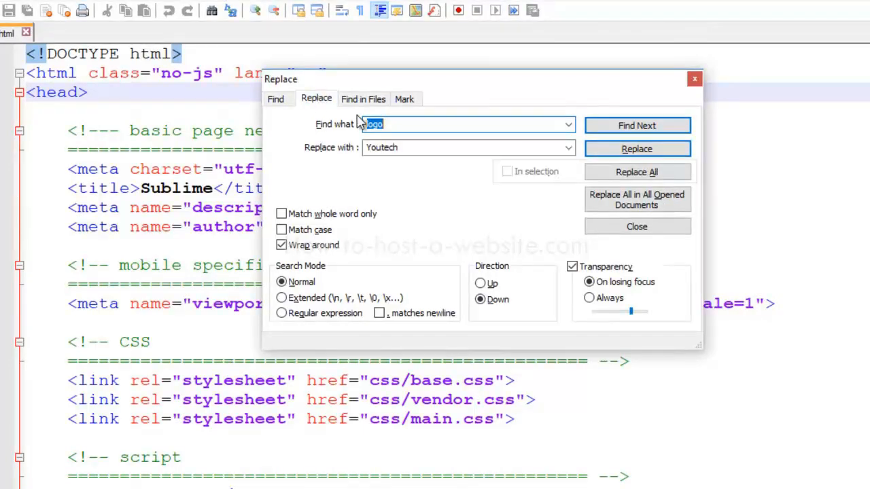
type("sublime")
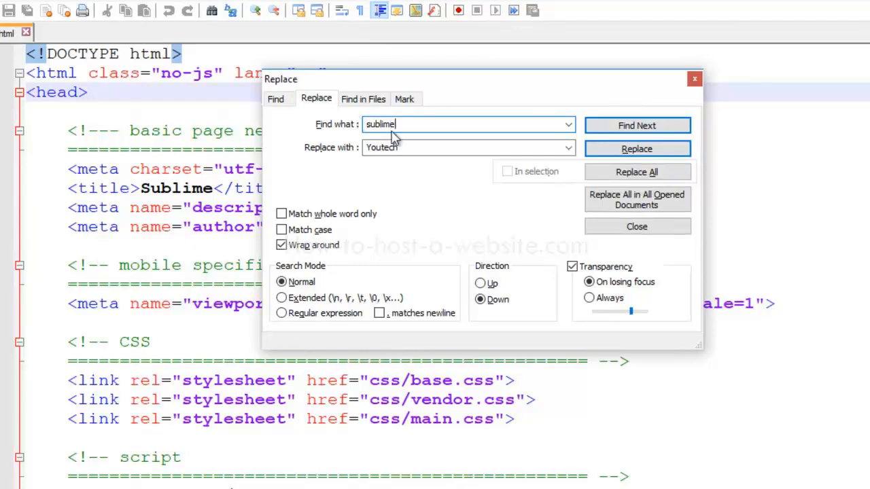
left_click(408, 146)
double_click(407, 146)
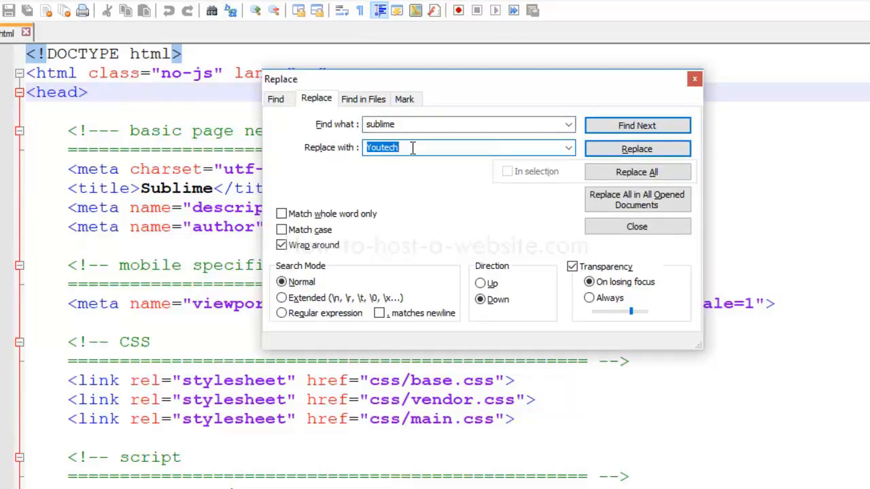
type("mybrad")
left_click_drag(631, 85, 847, 38)
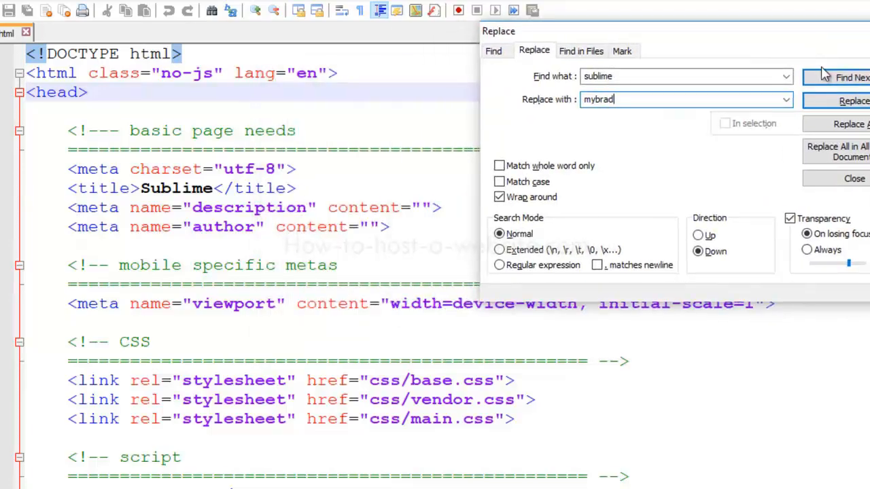
Step: Replace the sublime occurrences one by one from the page title through the contact e-mail, leave the footer copyright as is, and save index.html
left_click(841, 82)
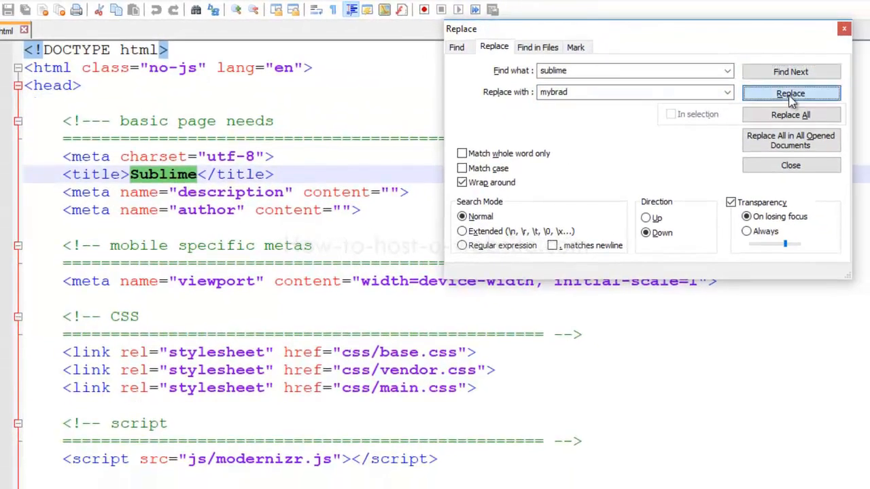
left_click(814, 99)
left_click(791, 98)
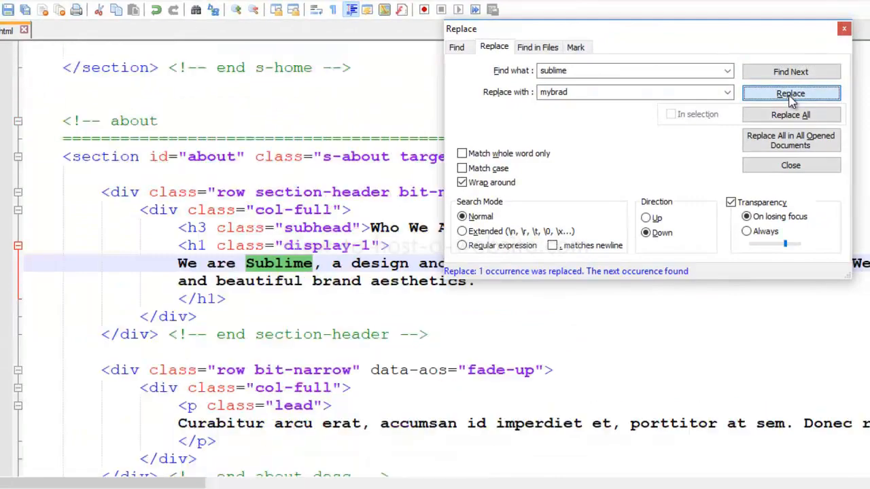
left_click(791, 99)
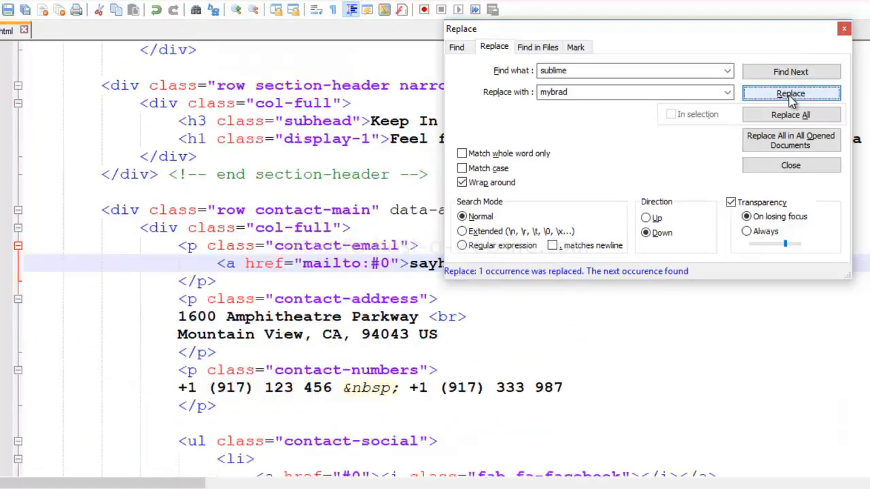
left_click_drag(708, 37, 756, 295)
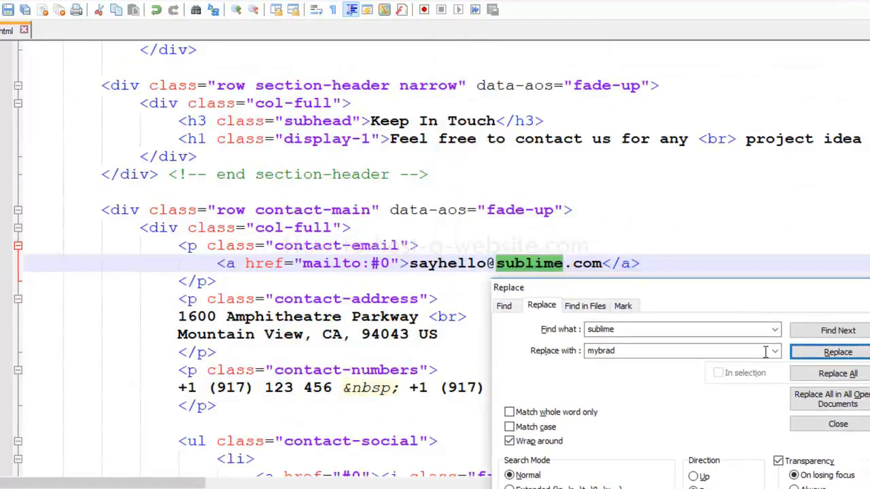
left_click(837, 352)
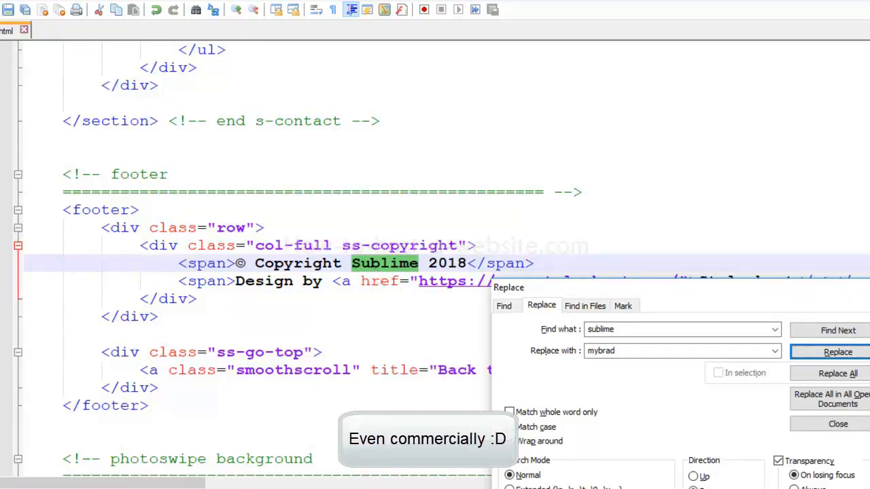
key("Escape")
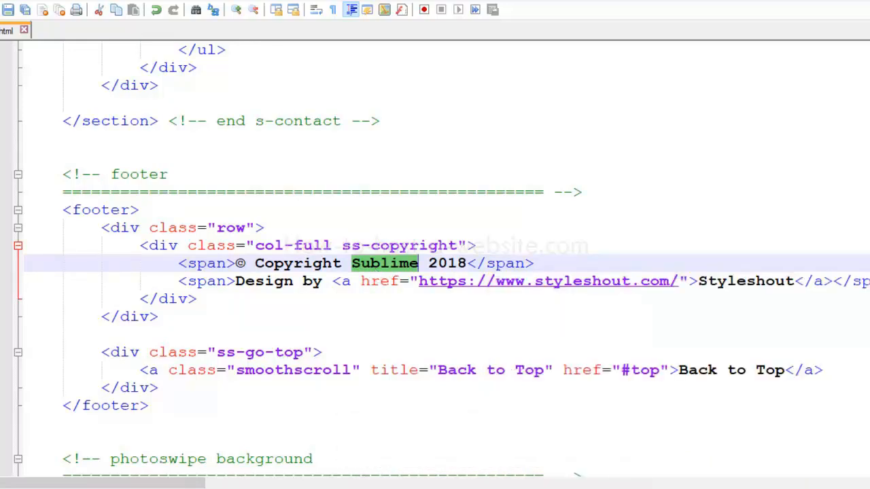
left_click(684, 212)
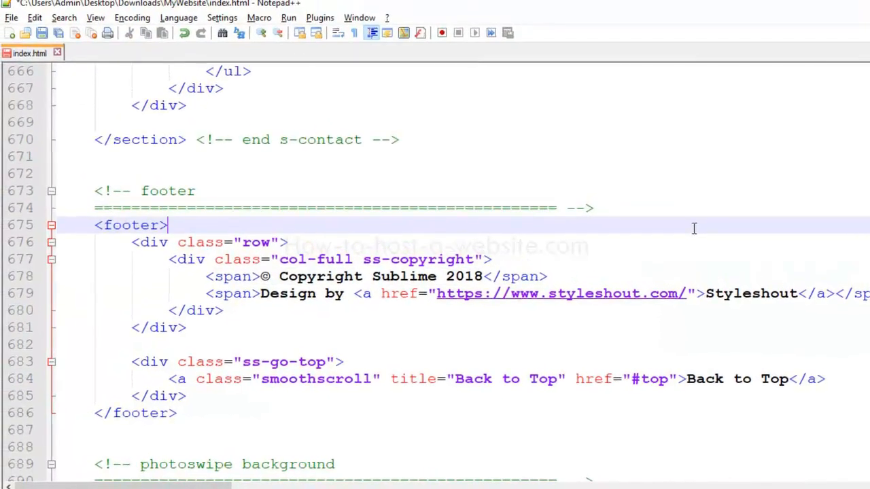
Step: Reload the local website in the browser and look over the home page for the new brand name
key("alt+Tab")
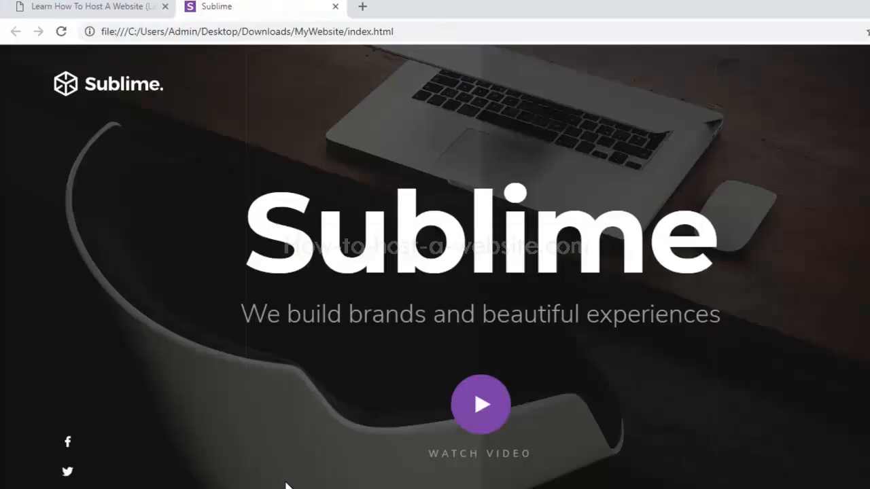
left_click(62, 34)
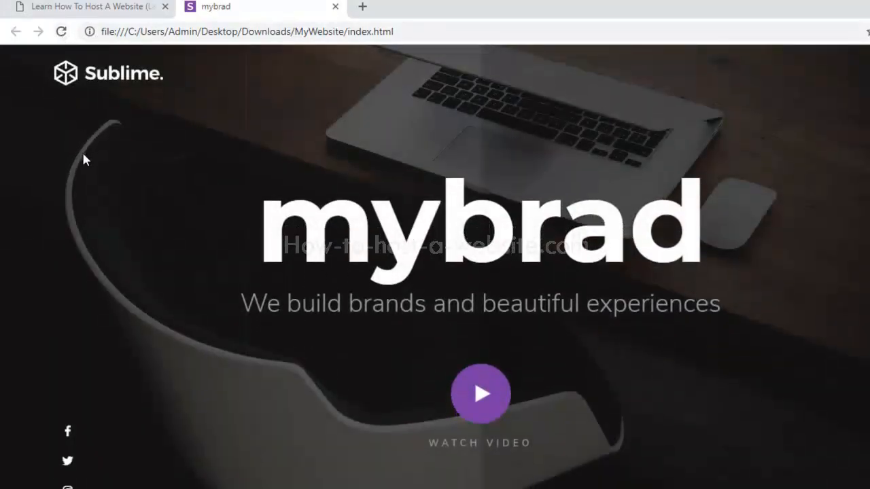
scroll(102, 158, "down", 3)
scroll(106, 155, "down", 1)
scroll(106, 156, "up", 5)
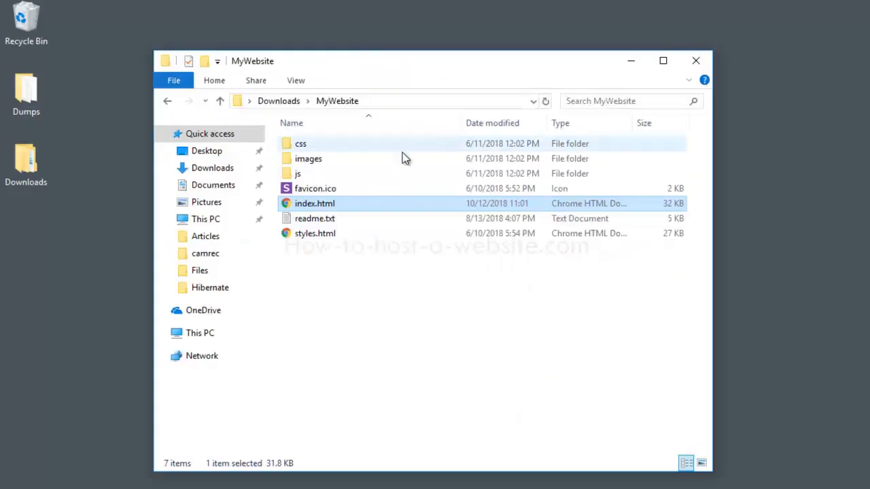
Step: Open the images folder inside MyWebsite in File Explorer and select logo.png
double_click(335, 158)
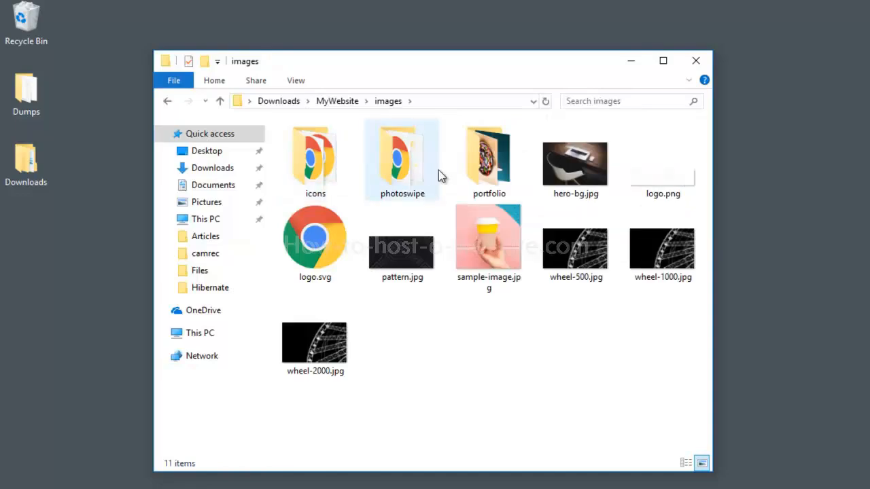
left_click(661, 183)
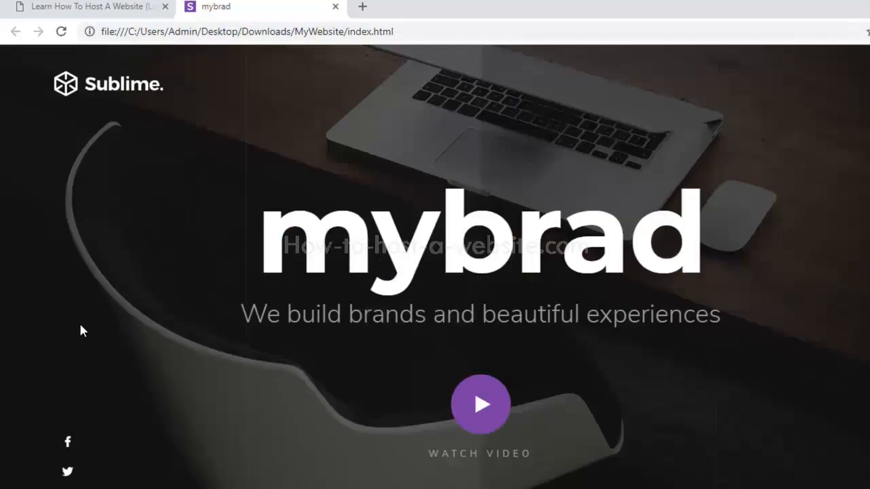
Step: Copy the words "We are mybrad" from the Who We Are section of the website in the browser
scroll(57, 326, "down", 5)
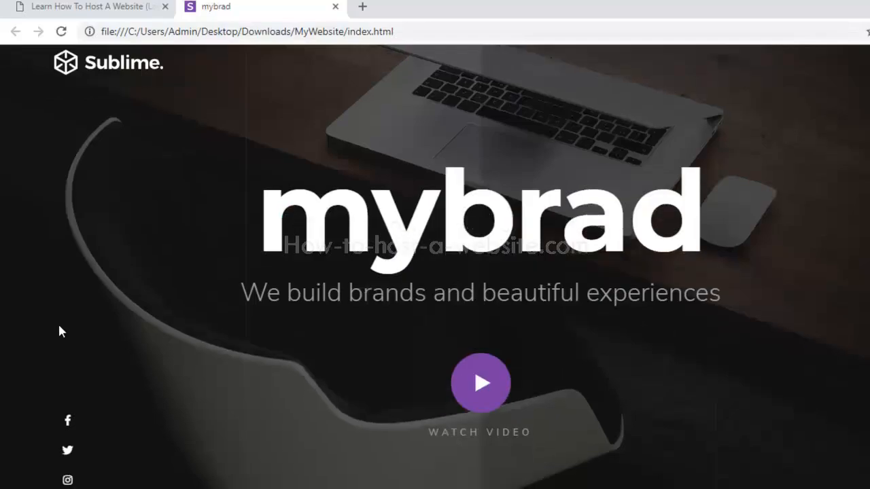
scroll(58, 331, "down", 1)
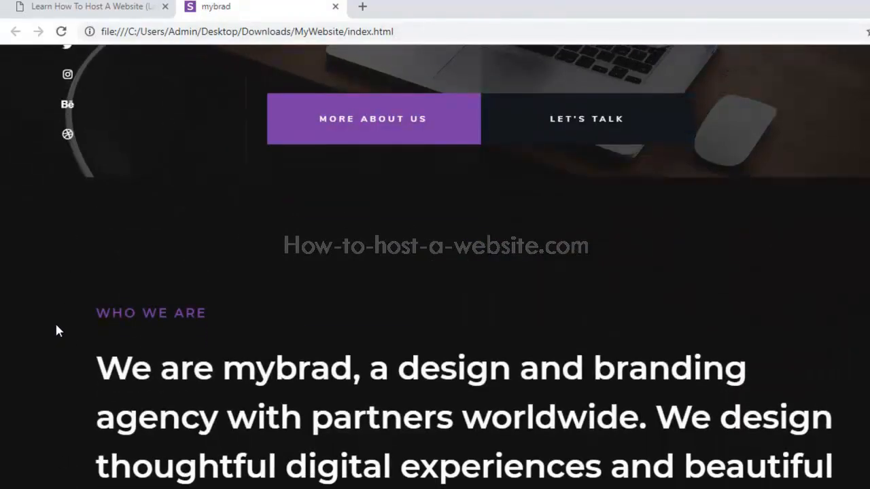
scroll(57, 331, "down", 1)
scroll(57, 330, "down", 2)
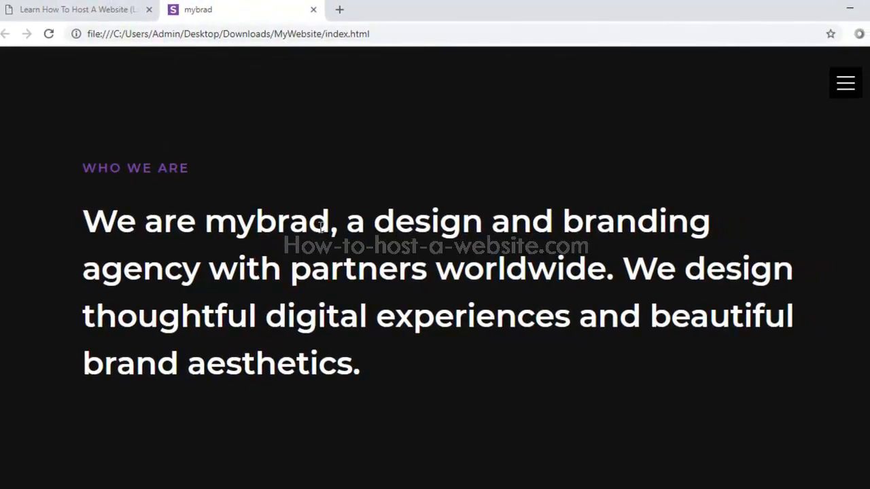
left_click_drag(330, 216, 82, 218)
key("ctrl+c")
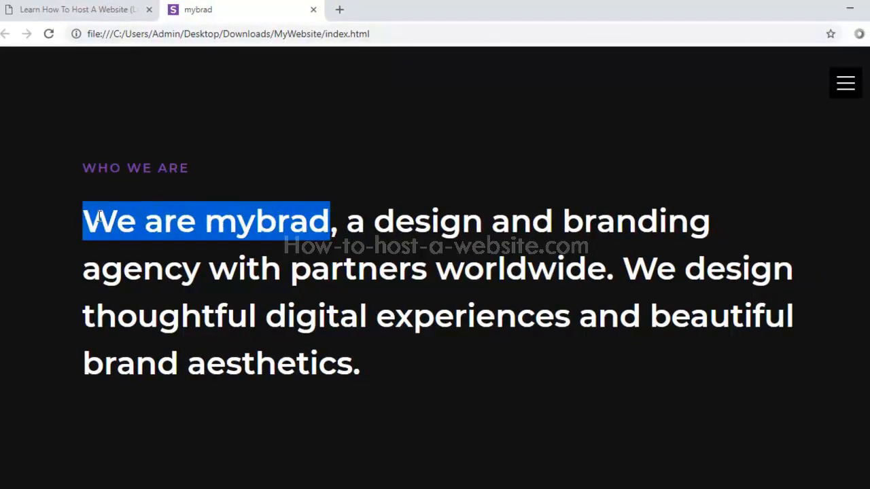
Step: Locate the copied text "We are mybrad" in index.html in Notepad++
key("alt+Tab")
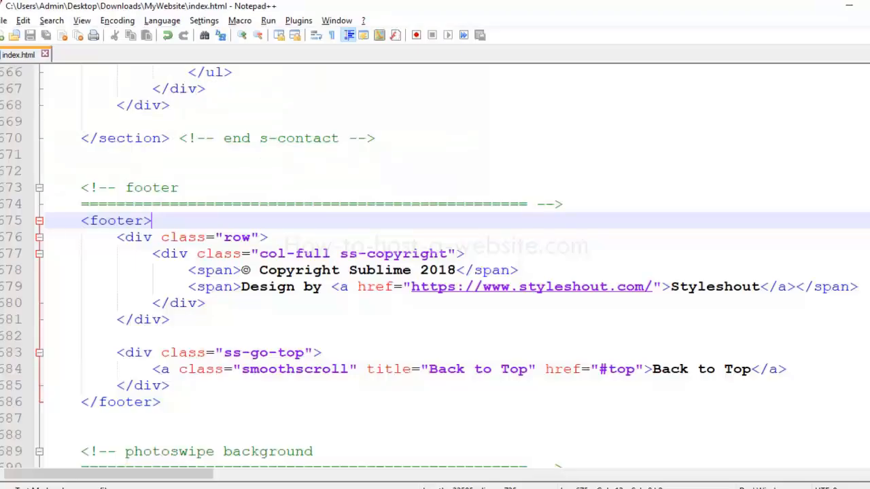
left_click(379, 96)
key("ctrl+f")
key("ctrl+v")
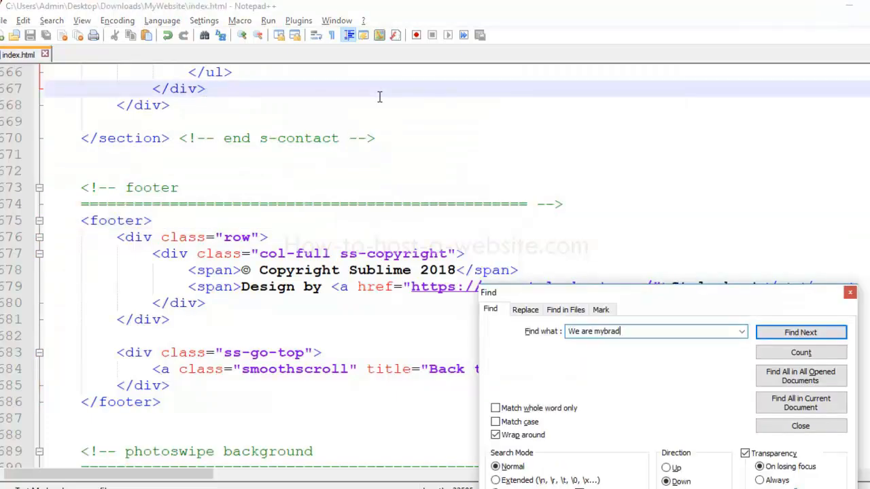
left_click(822, 334)
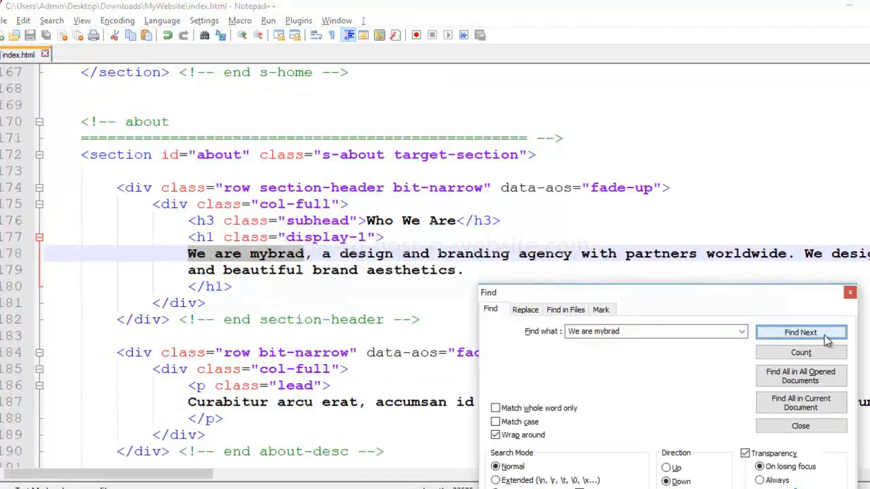
key("Escape")
Step: Replace the Who We Are heading paragraph with "Its about my compnay and only my company." and save index.html
left_click_drag(476, 272, 189, 253)
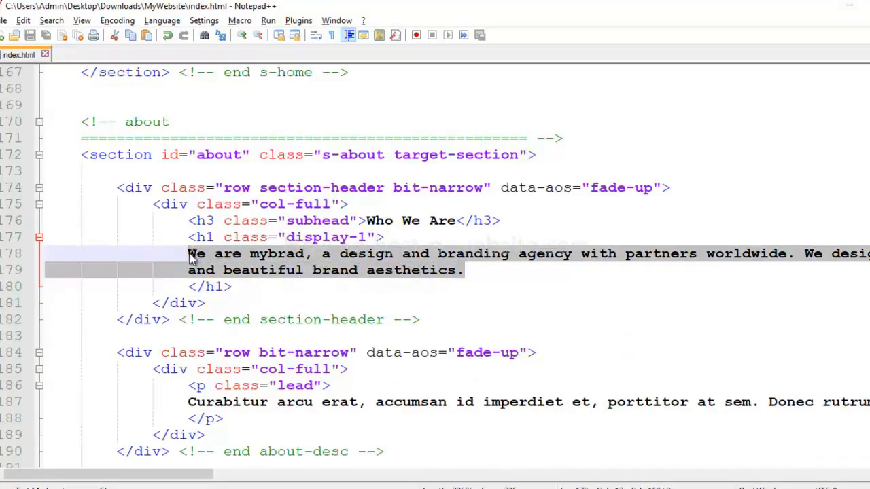
type("Its abou")
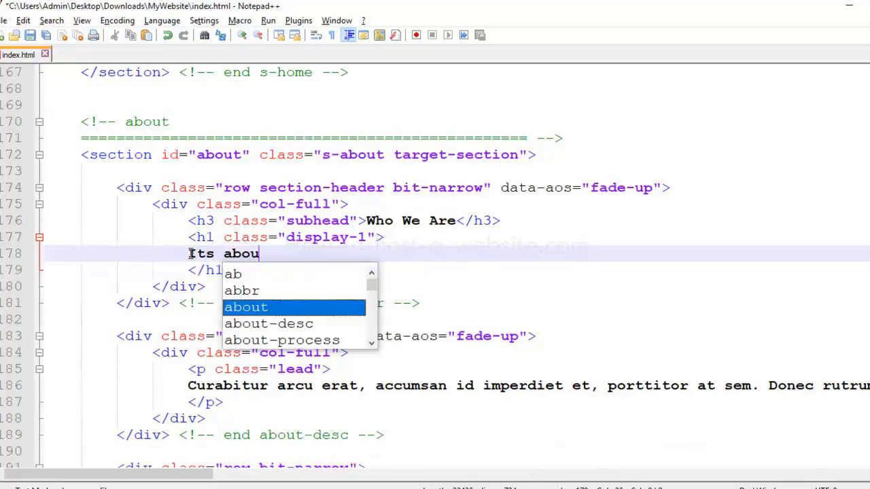
type("t my comp")
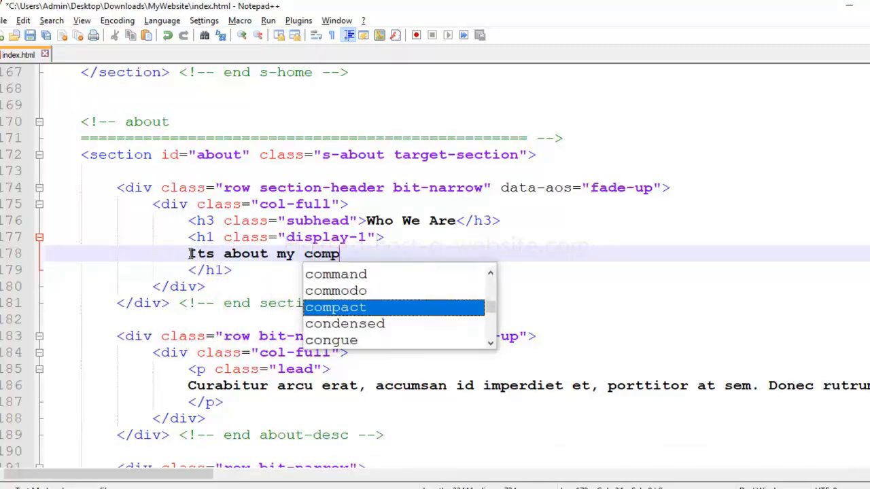
type("nay and onl")
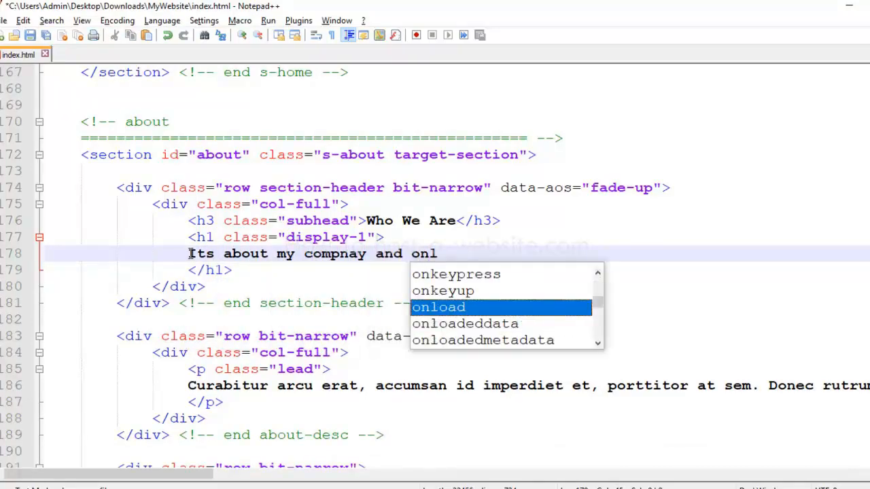
type("y my comp")
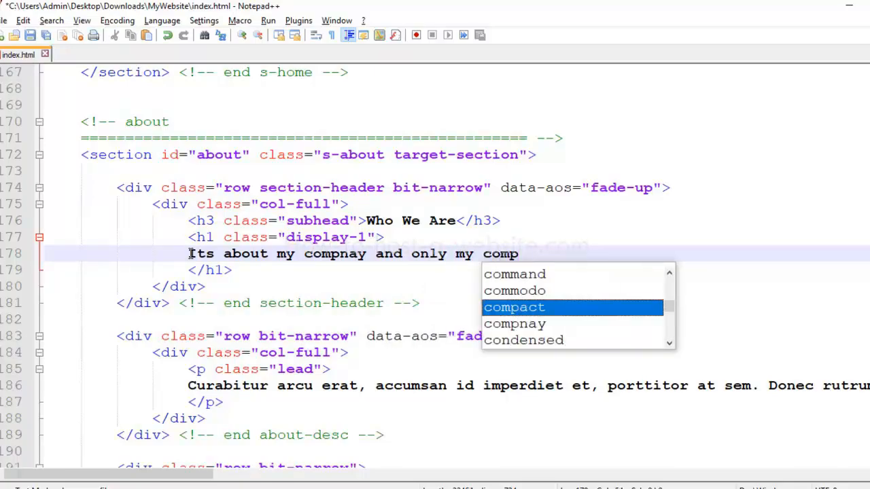
type("any.")
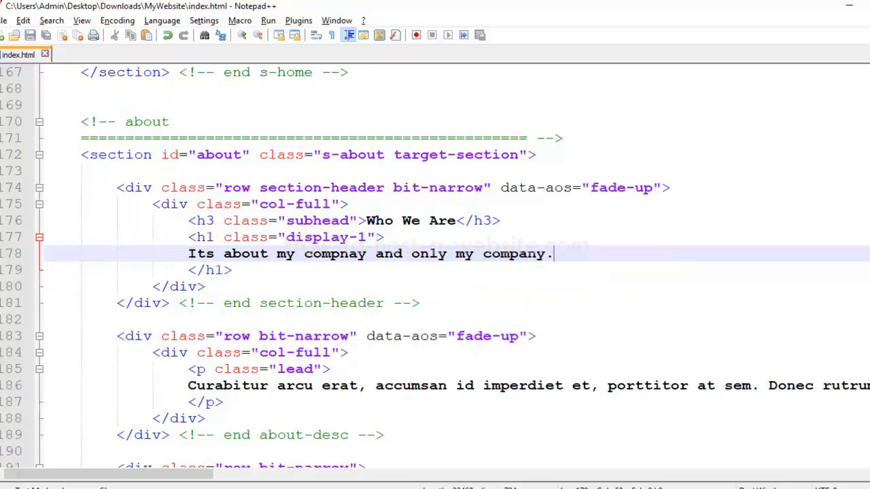
Step: Reload the website in the browser and view the edited text in the Who We Are section
key("alt+Tab")
left_click(50, 38)
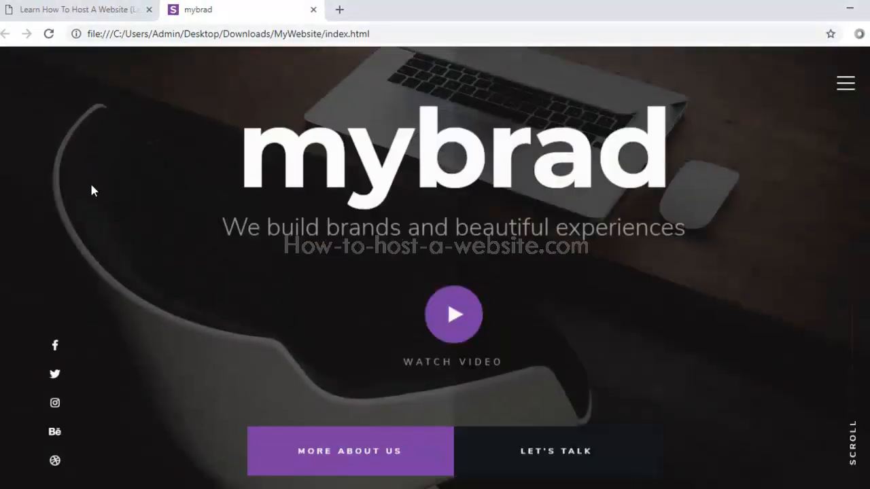
scroll(91, 187, "down", 5)
scroll(91, 196, "down", 2)
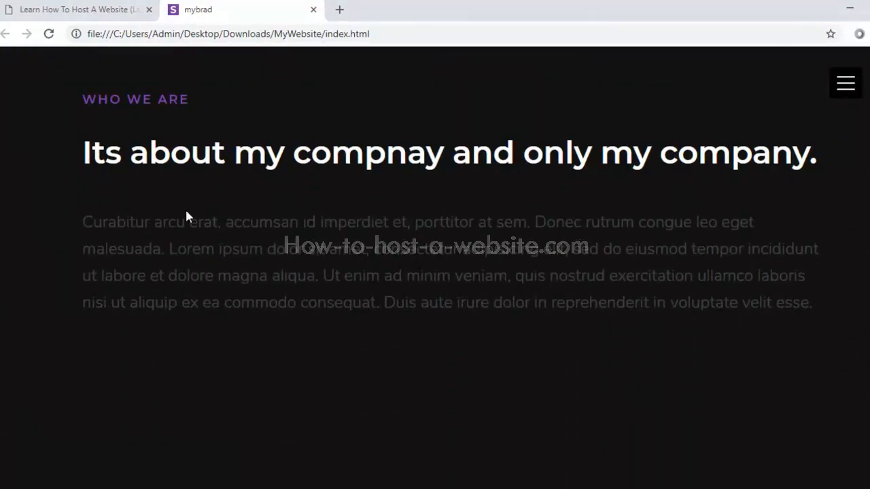
Step: Review the website's home banner and the Define, Design, Build and Launch items of the Who We Are section
scroll(106, 213, "up", 8)
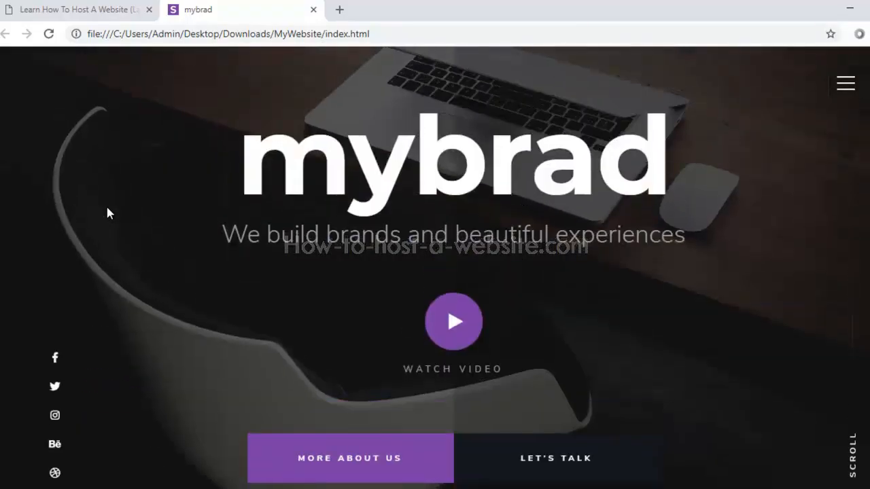
scroll(106, 213, "down", 6)
scroll(107, 213, "down", 6)
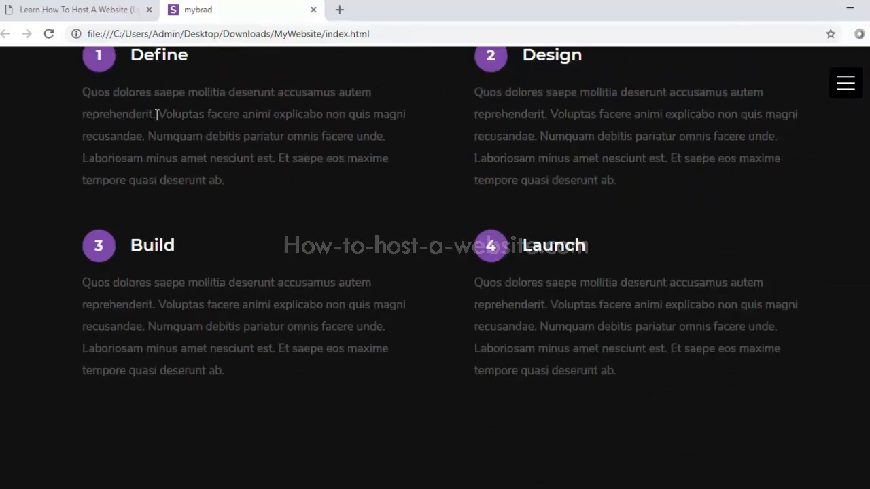
scroll(155, 112, "down", 2)
scroll(151, 131, "up", 4)
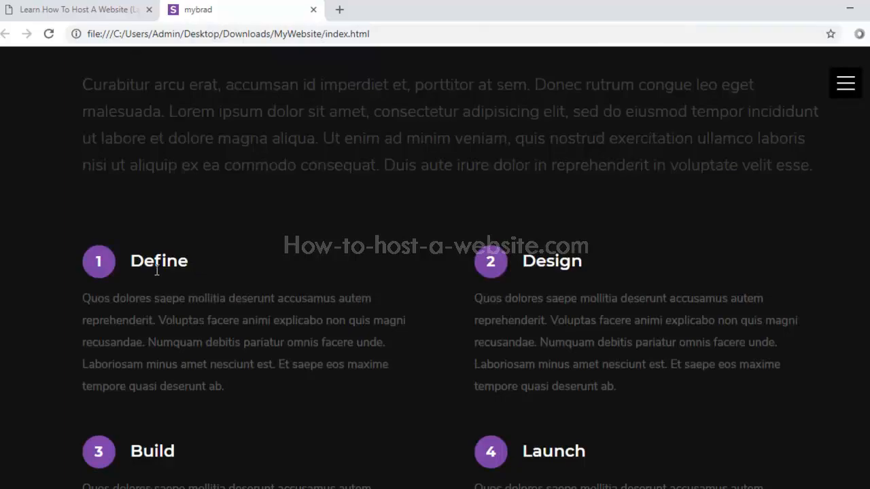
scroll(130, 277, "down", 8)
Step: Examine the What We Do section, highlighting the Brand Identity description and the Illustration heading and description
scroll(163, 257, "down", 5)
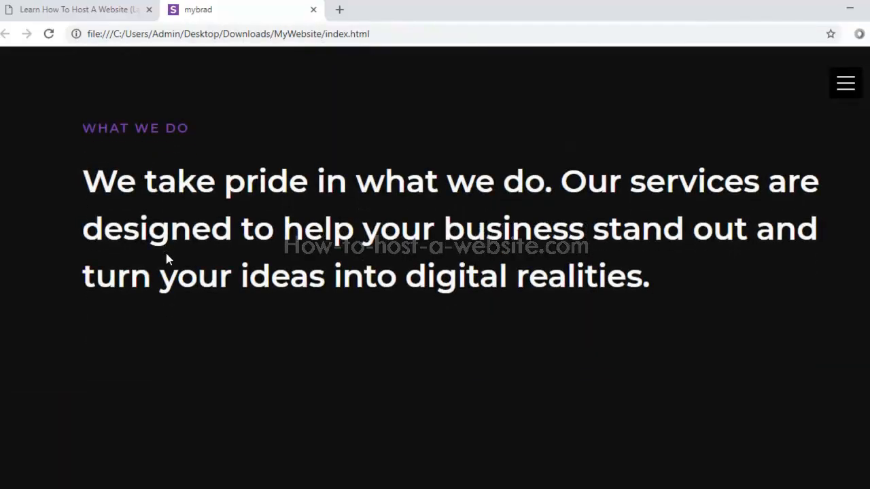
scroll(166, 258, "up", 1)
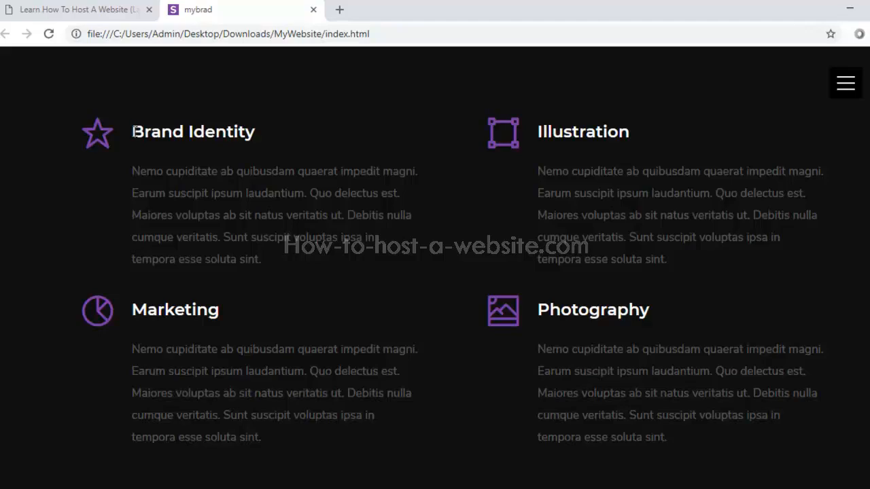
left_click_drag(257, 258, 132, 178)
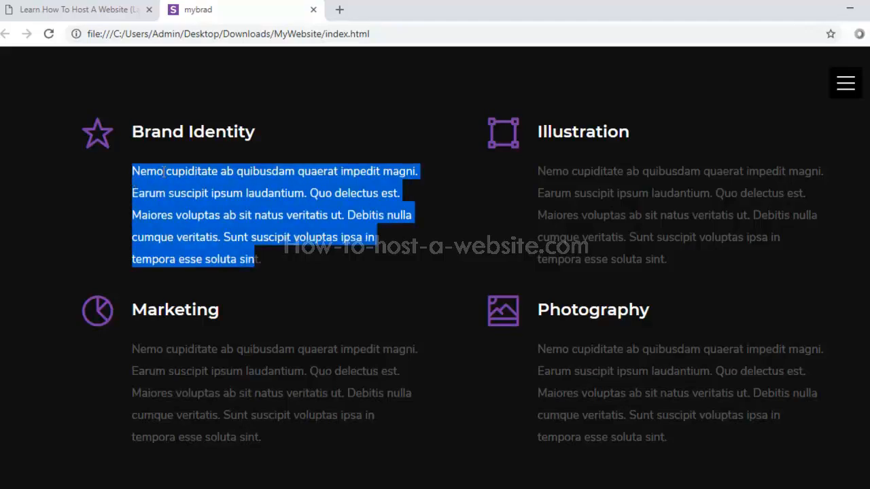
left_click_drag(630, 132, 536, 132)
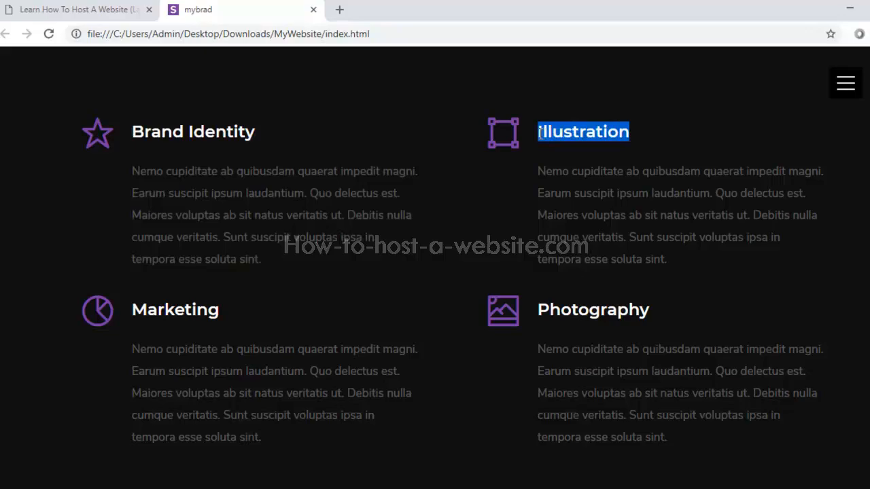
left_click_drag(671, 264, 541, 178)
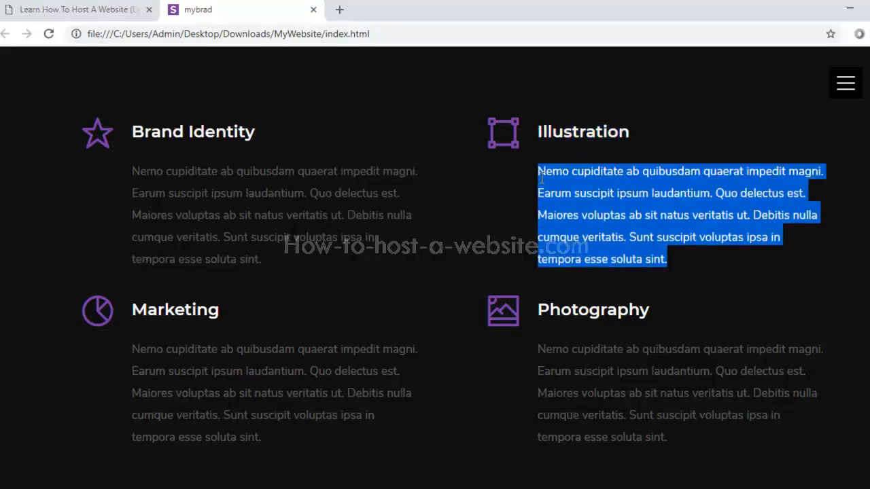
scroll(466, 223, "down", 3)
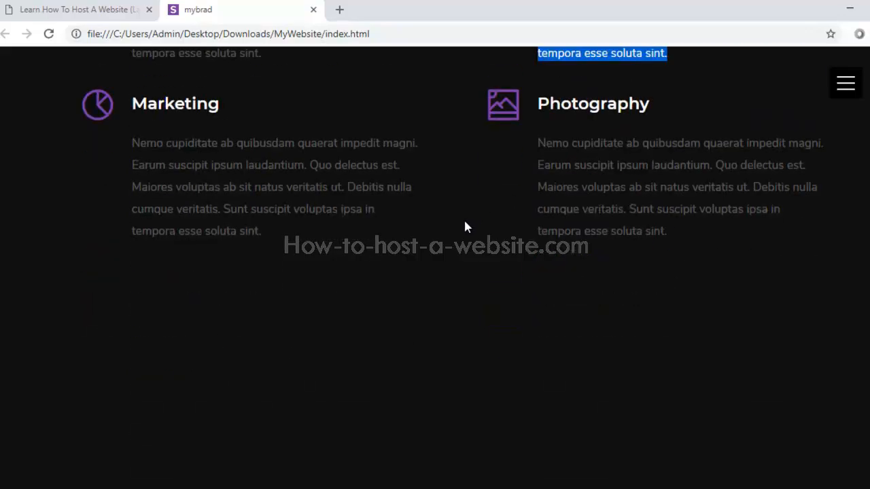
Step: Examine the Our Works section, highlighting the words "We create brands" and viewing the portfolio images and client section below
scroll(466, 226, "down", 7)
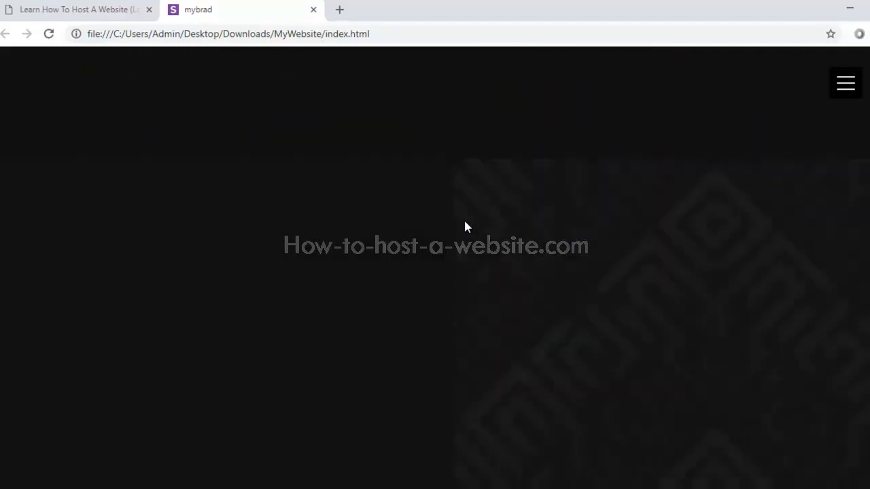
scroll(466, 221, "down", 2)
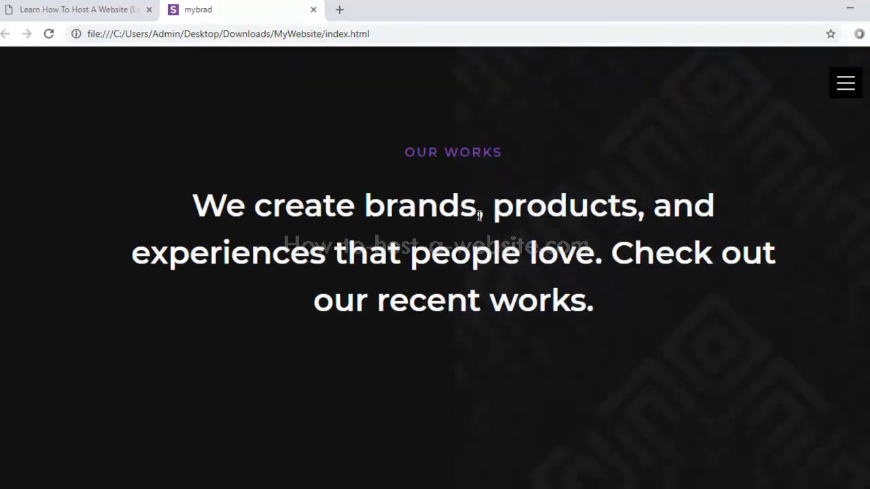
left_click_drag(469, 215, 201, 218)
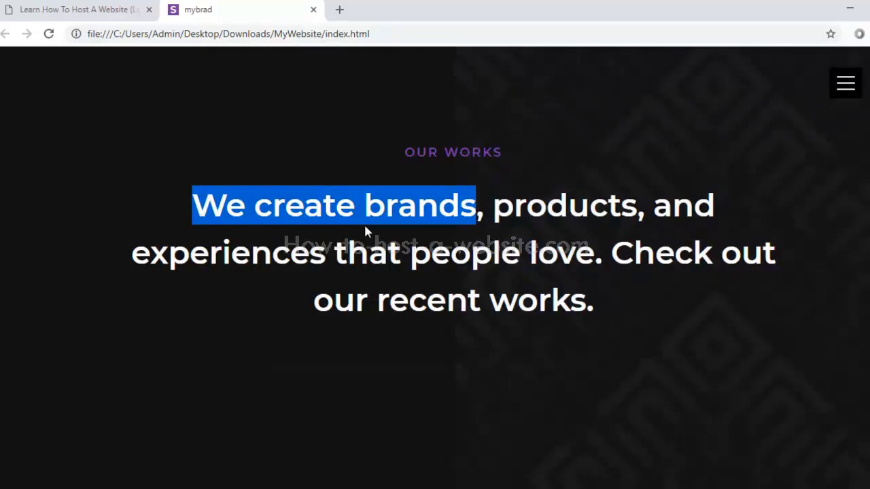
scroll(365, 228, "down", 6)
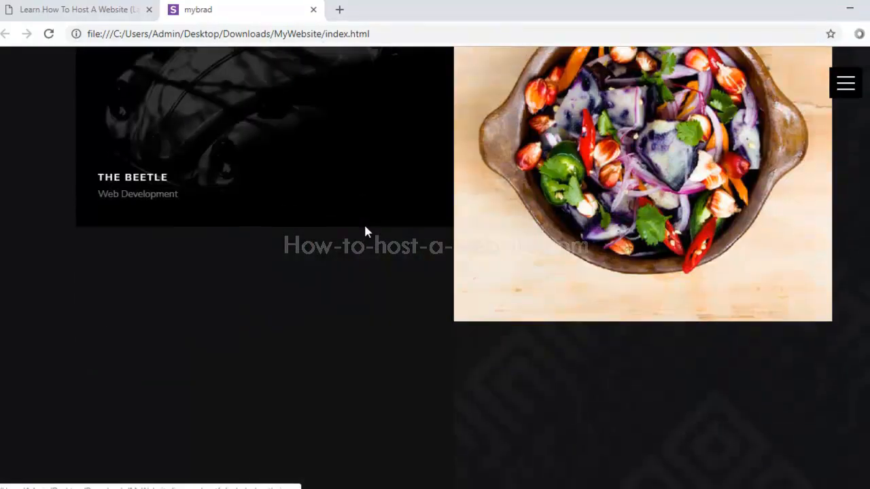
scroll(365, 231, "down", 5)
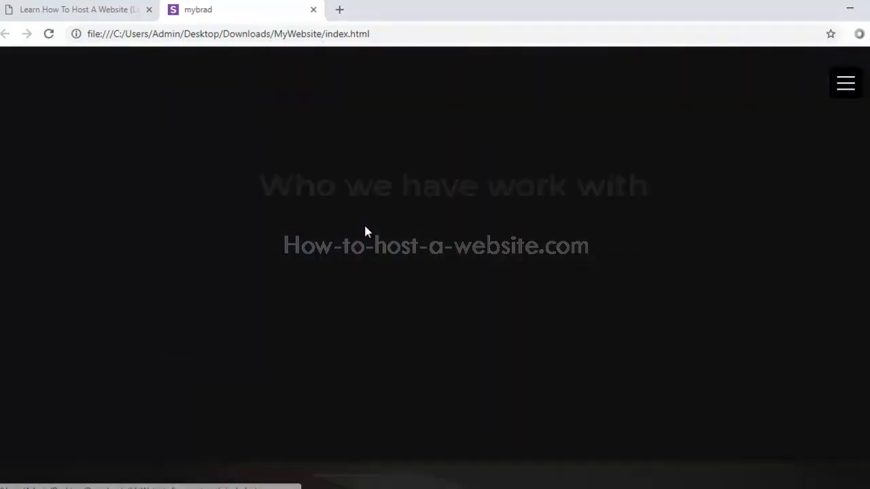
Step: View the contact section of the website and highlight its postal address and phone numbers
scroll(364, 231, "down", 6)
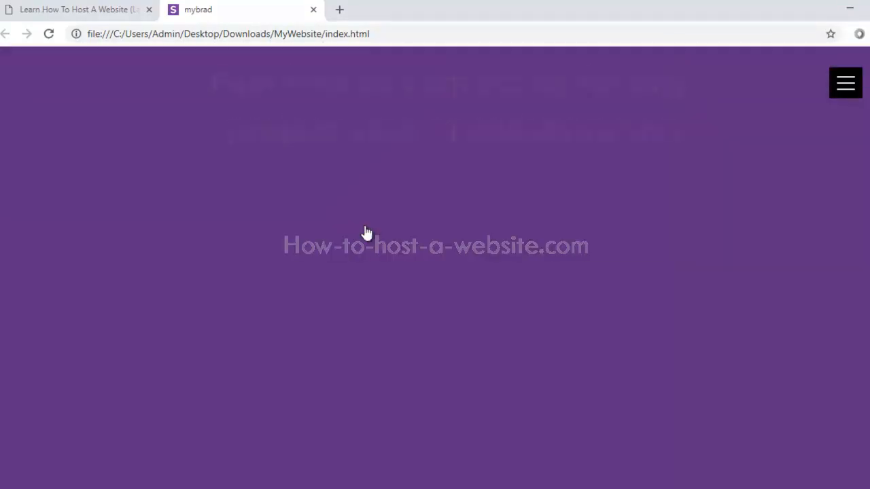
scroll(364, 231, "down", 4)
scroll(365, 233, "up", 4)
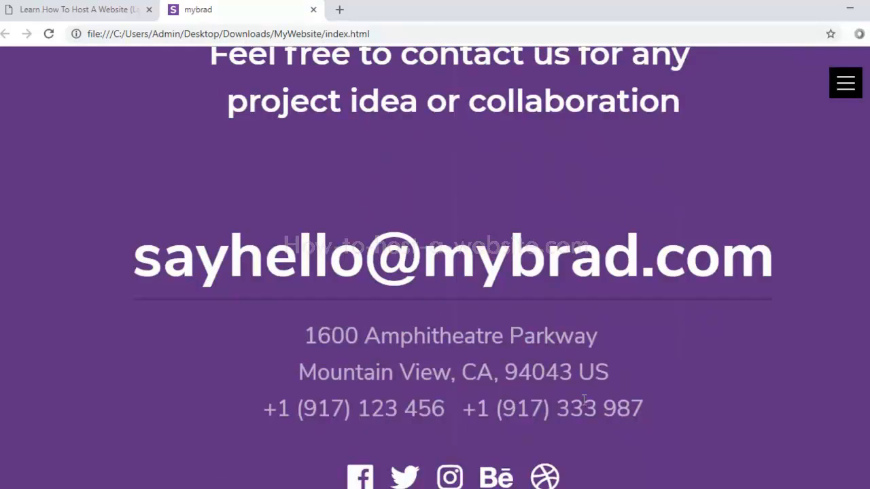
left_click_drag(652, 413, 294, 346)
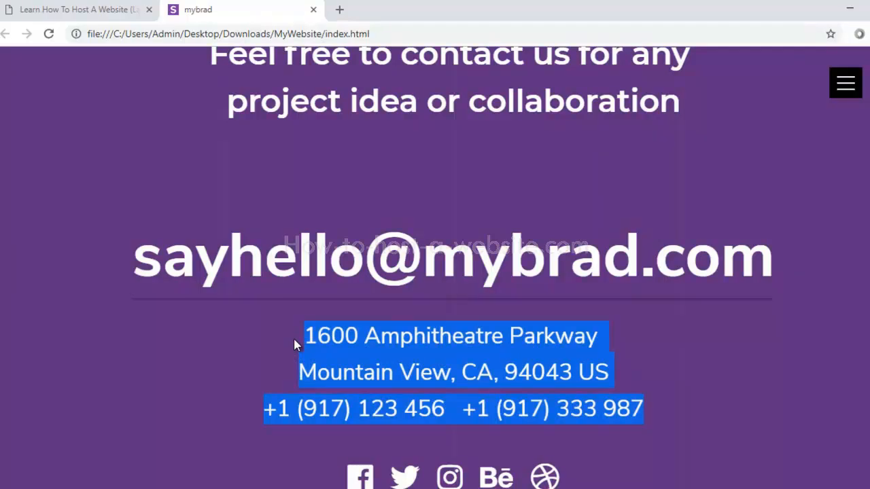
Step: Compare the website's Our Works pictures with the files in the images\portfolio folder in File Explorer, then return to the browser
scroll(294, 344, "up", 10)
scroll(298, 339, "up", 6)
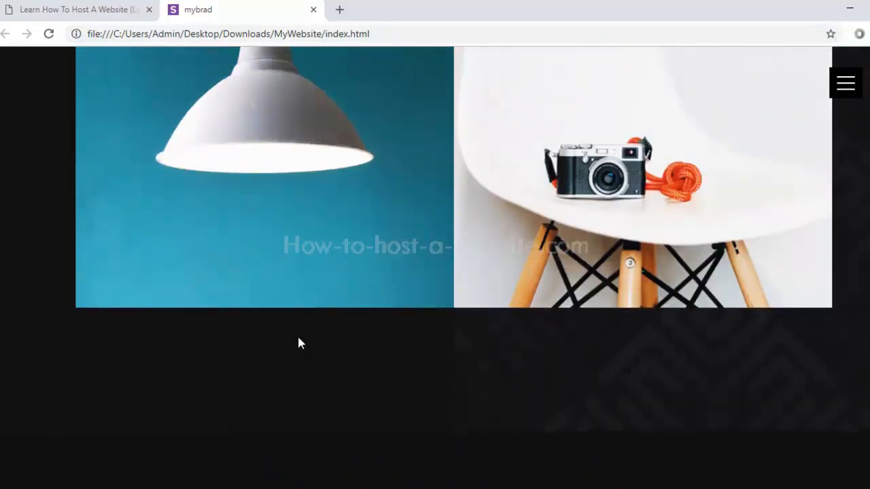
scroll(293, 339, "up", 3)
scroll(291, 338, "up", 2)
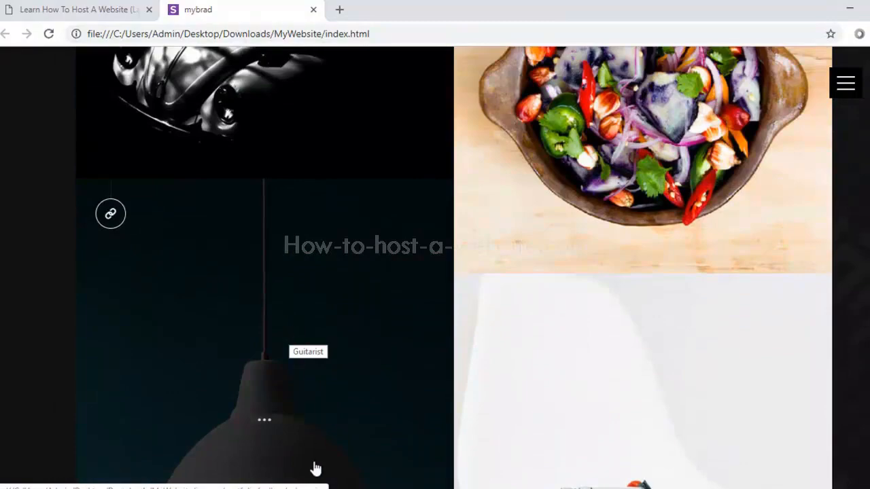
mouse_move(314, 471)
left_click(350, 467)
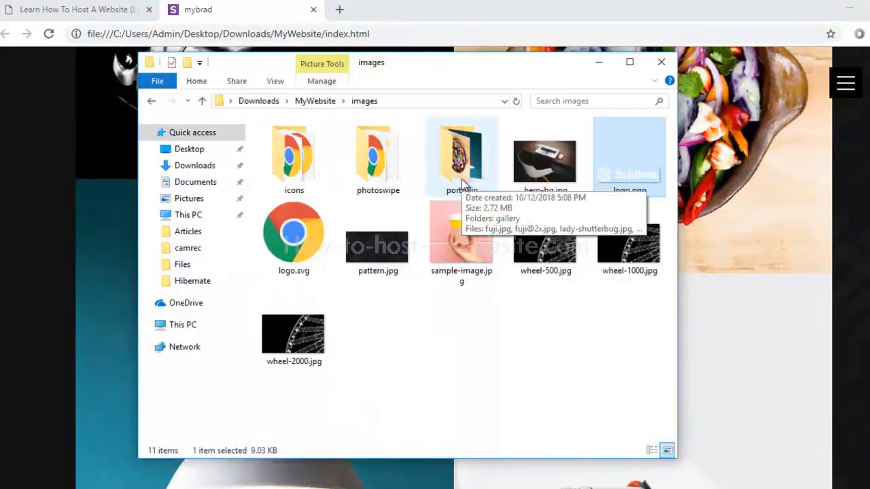
double_click(462, 178)
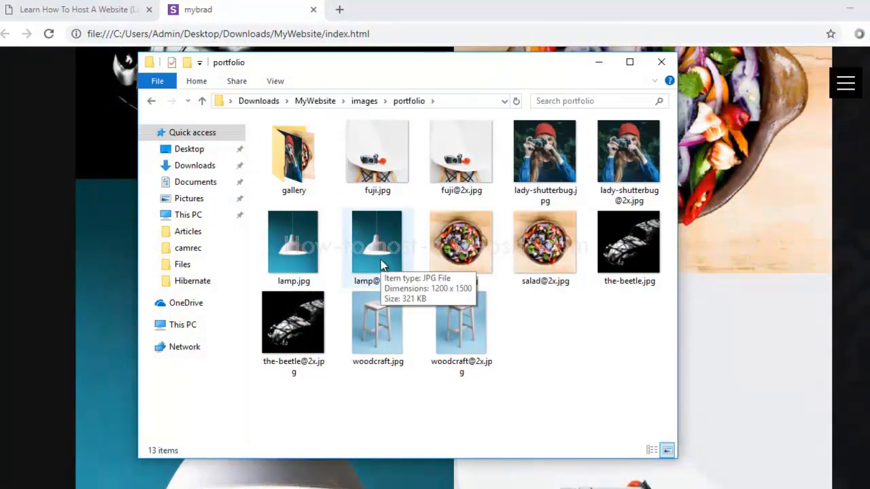
left_click(599, 73)
Step: Play the Watch Video clip in the website's home section and close the video player
scroll(400, 166, "up", 15)
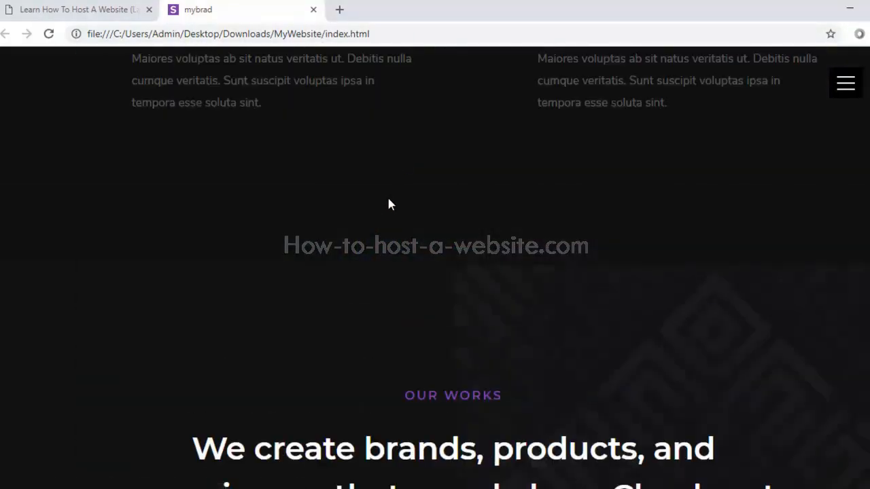
scroll(389, 203, "up", 20)
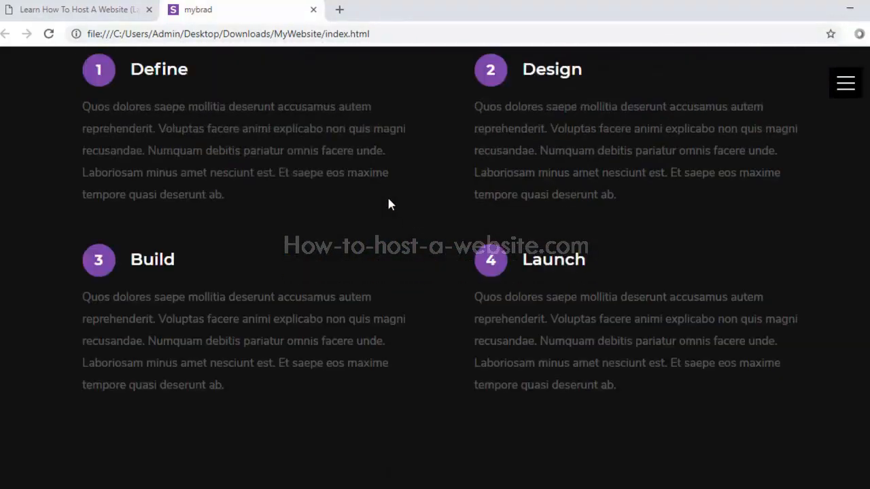
scroll(388, 204, "up", 10)
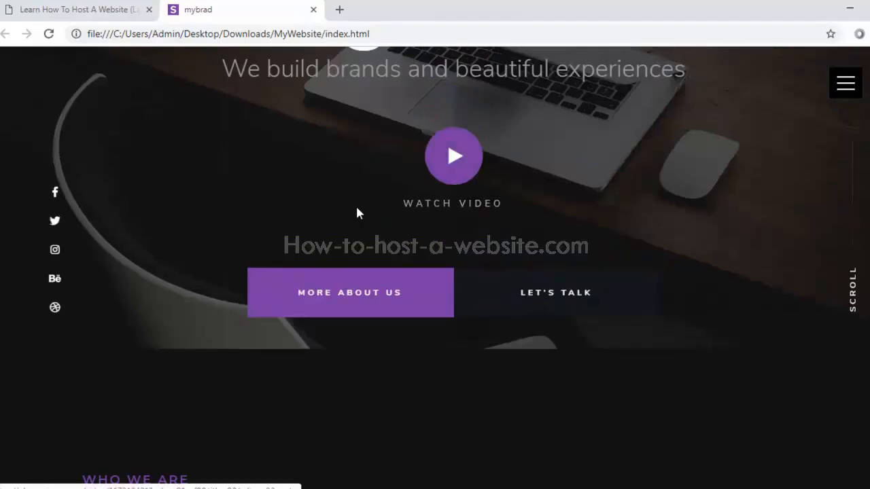
scroll(366, 201, "up", 3)
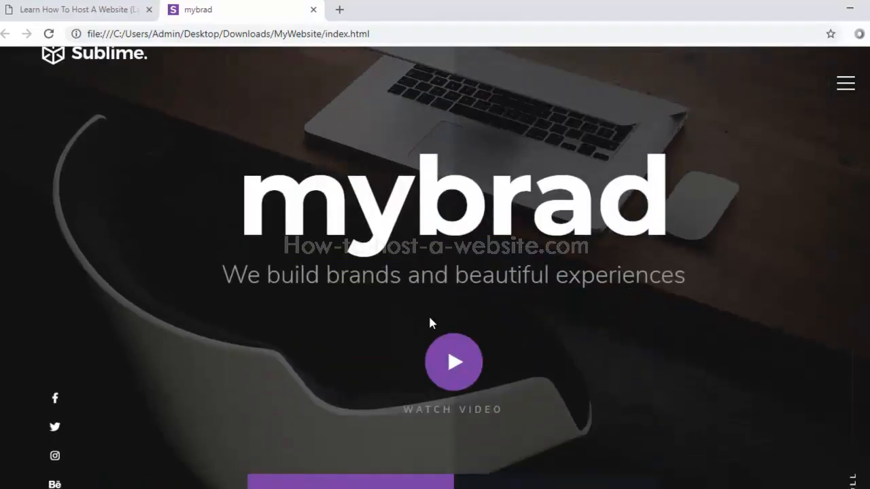
left_click(454, 366)
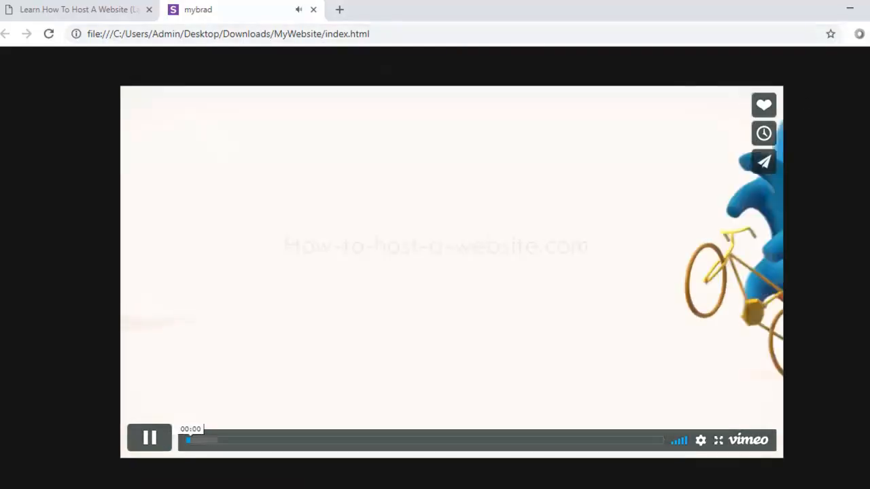
left_click(827, 103)
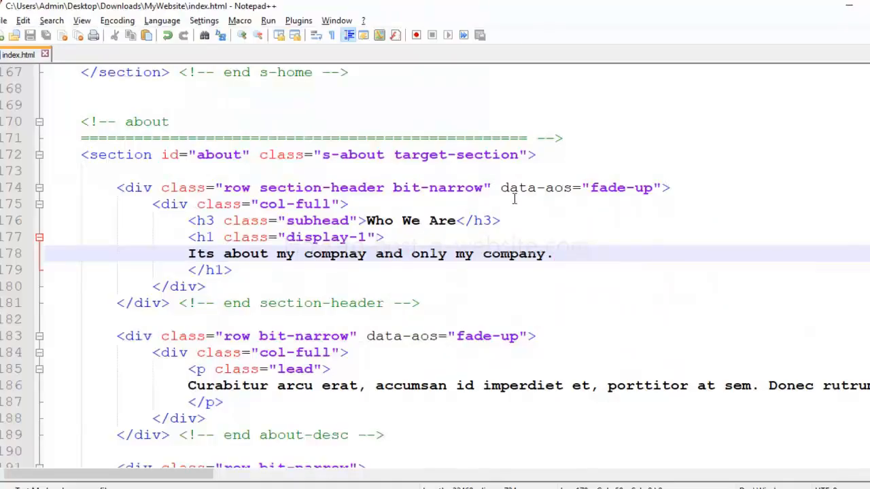
Step: Locate the Vimeo link of the home-content__video block in index.html in Notepad++
left_click(566, 109)
scroll(550, 118, "up", 17)
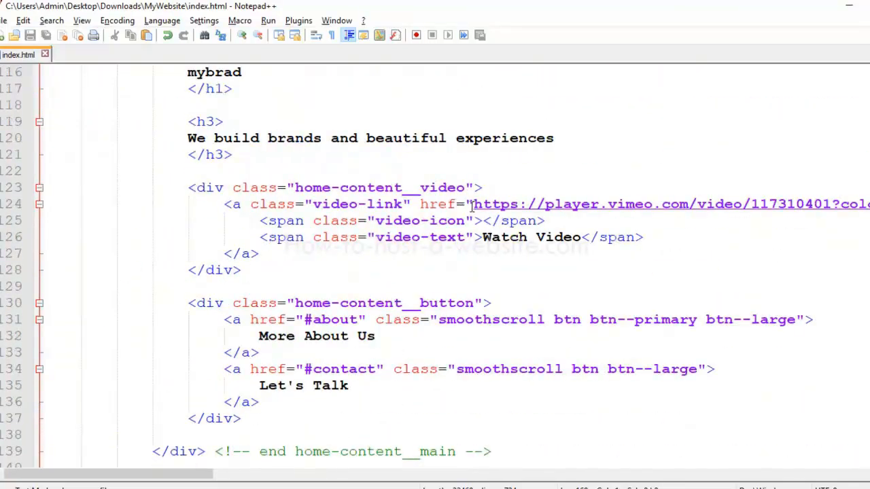
left_click_drag(473, 204, 851, 212)
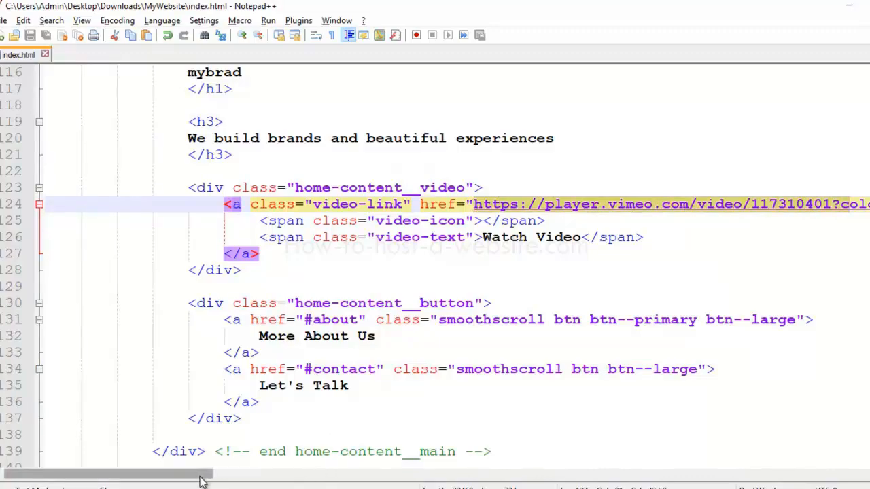
left_click_drag(201, 481, 239, 481)
left_click(246, 206)
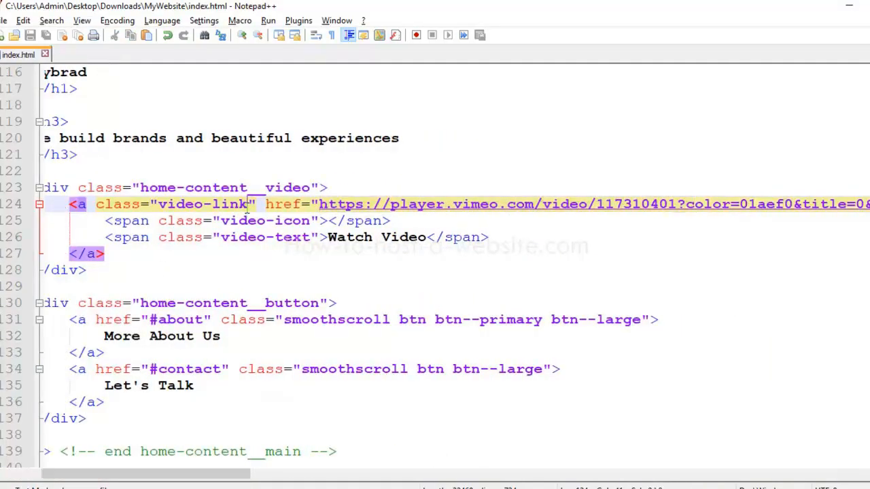
left_click(164, 252)
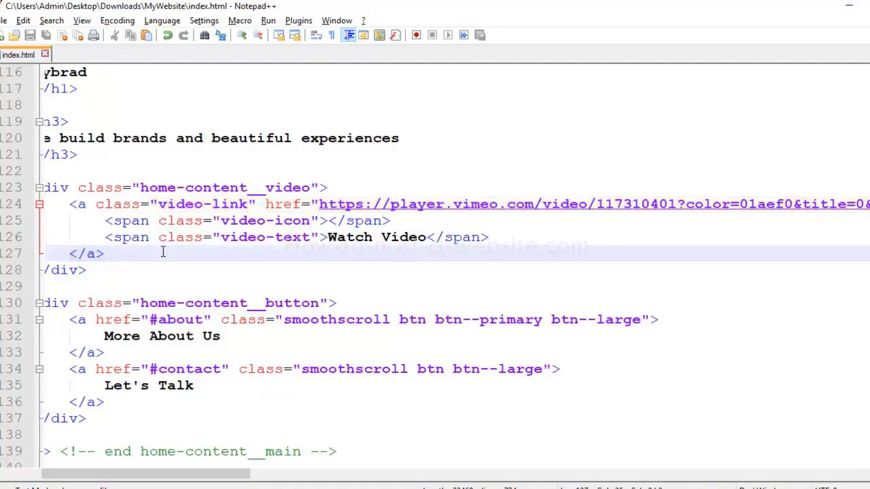
Step: Highlight the "video-link" class name and the complete Vimeo player URL on line 124 of index.html
left_click(247, 204)
key("shift+Left")
key("shift+Left")
key("shift+Left")
key("shift+Left")
key("shift+Left")
key("shift+Left")
key("shift+Left")
key("shift+Left")
key("shift+Left")
key("shift+Left")
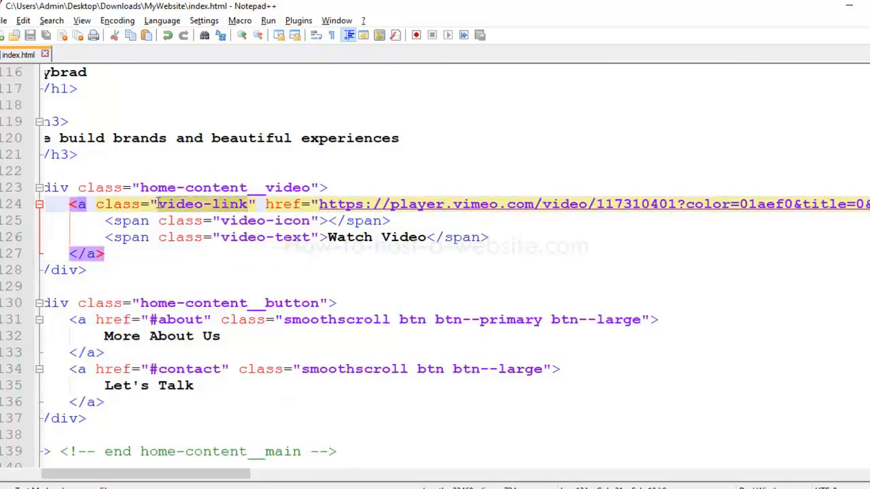
left_click_drag(319, 204, 804, 206)
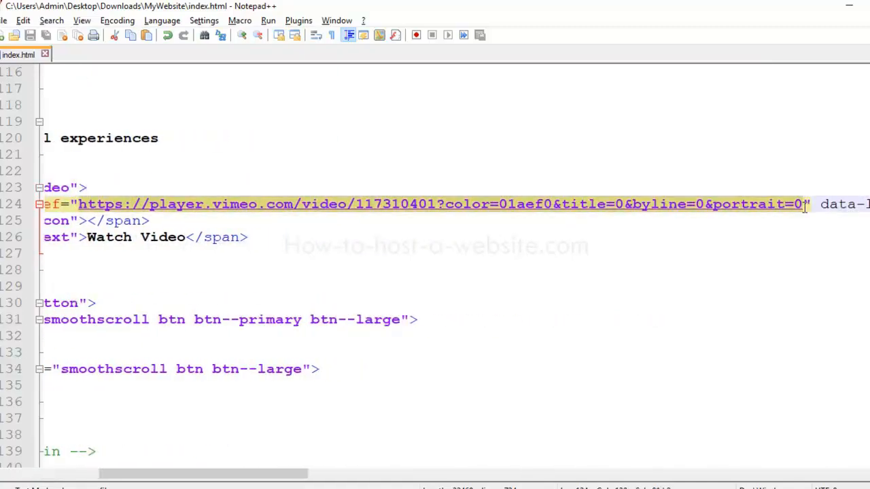
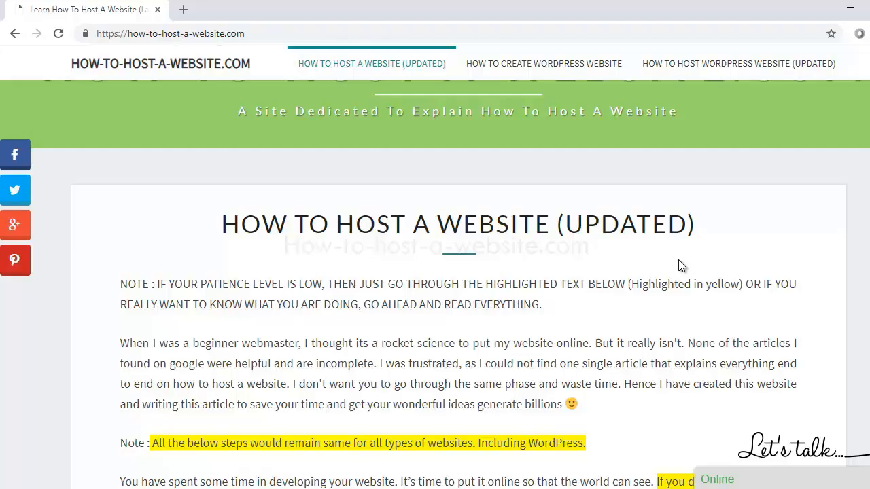
scroll(655, 265, "up", 1)
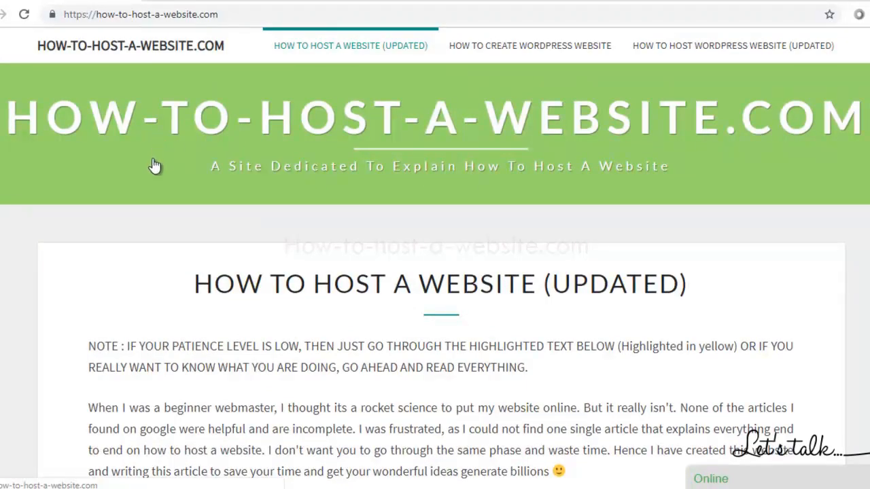
Step: Open the Offer Link (1.99$/mo) in the article's Step 1 section on choosing a hosting services provider
scroll(148, 182, "down", 3)
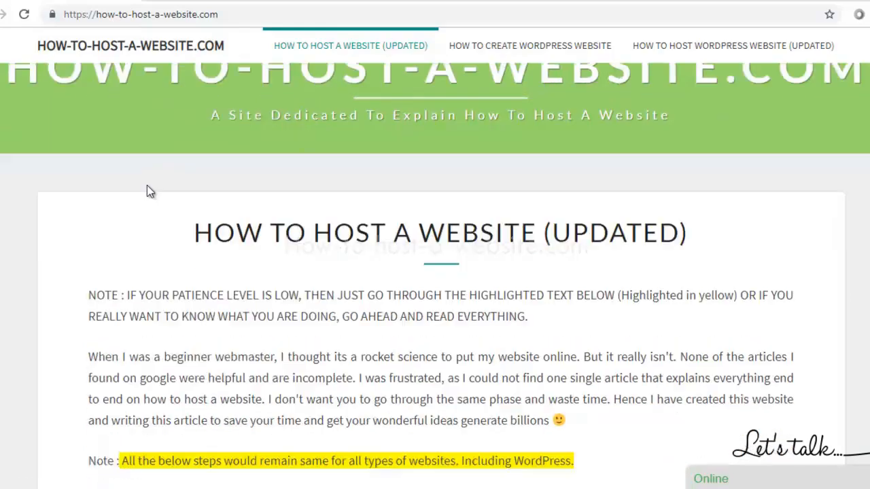
scroll(130, 204, "down", 2)
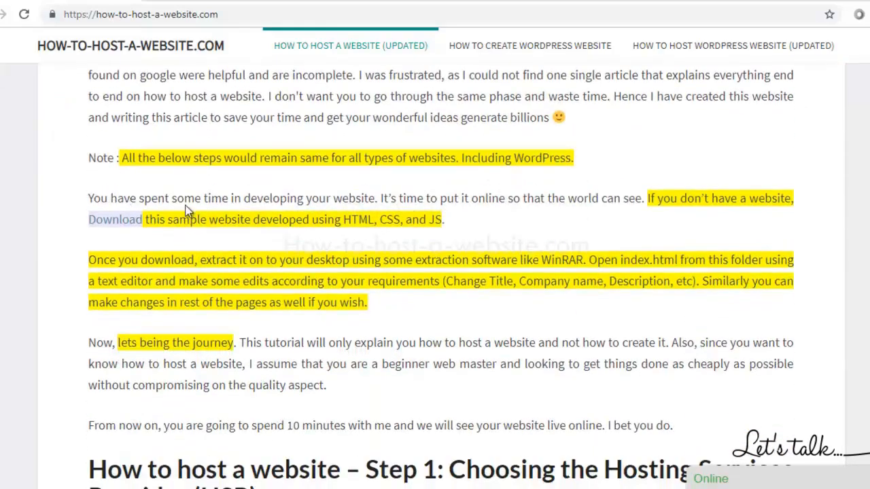
scroll(192, 217, "down", 5)
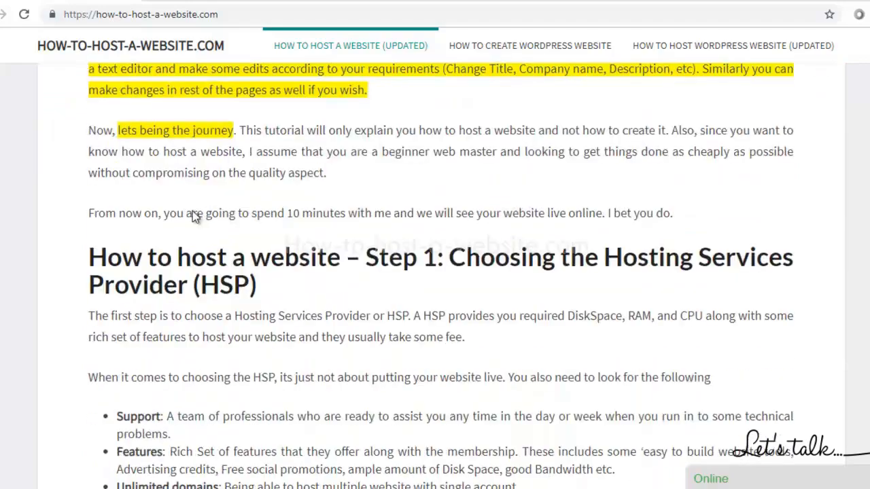
scroll(192, 215, "down", 4)
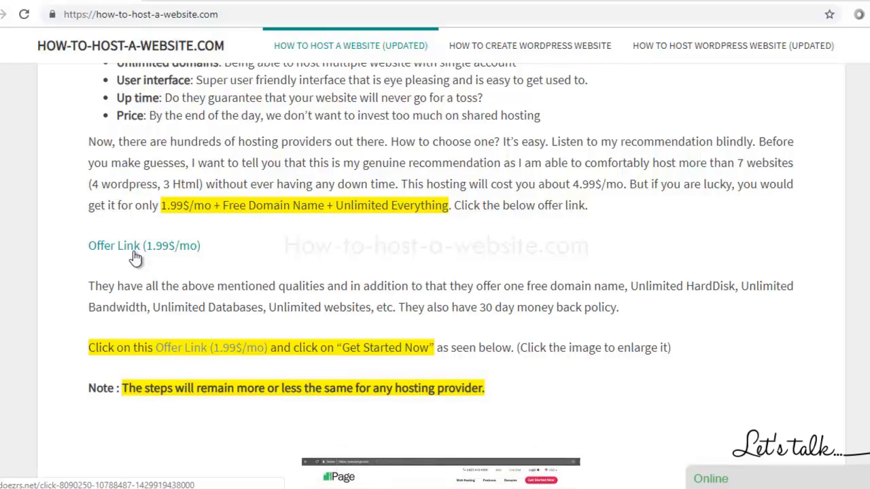
left_click(135, 249)
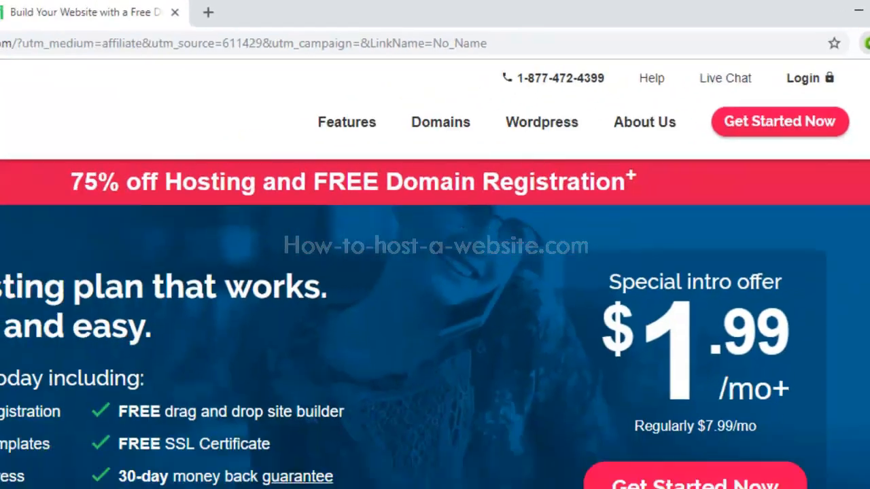
Step: Check the WOT reputation rating and user reviews for ipage.com, dismissing the survey request, and close the scorecard
left_click(851, 60)
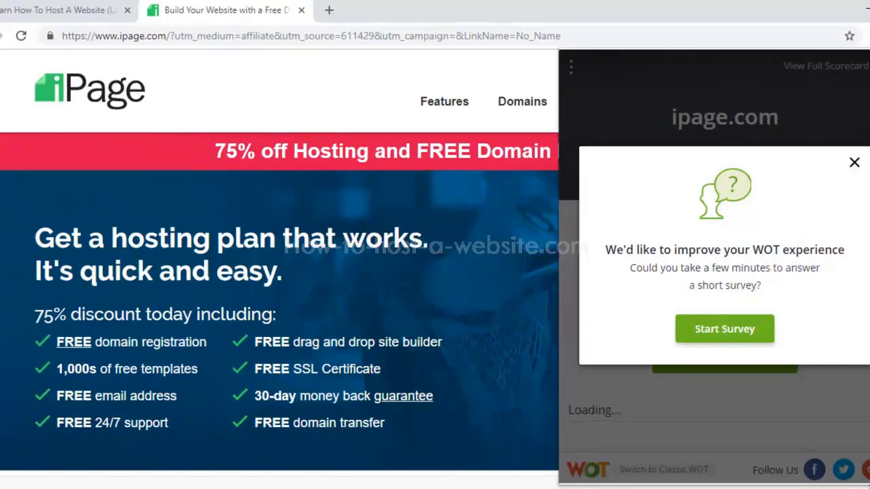
left_click(854, 162)
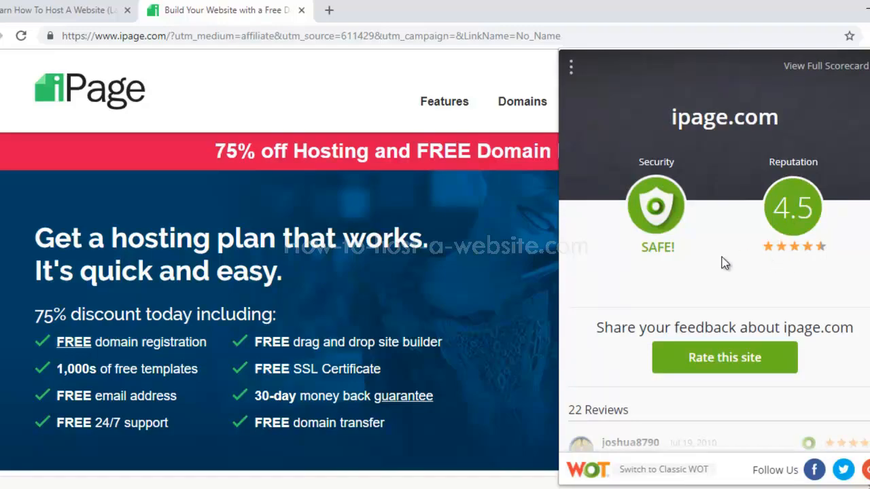
scroll(720, 258, "down", 10)
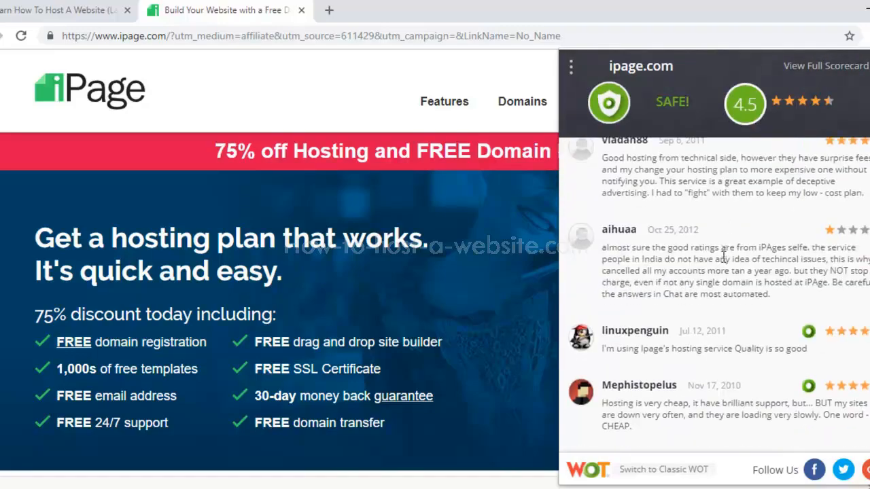
left_click(474, 258)
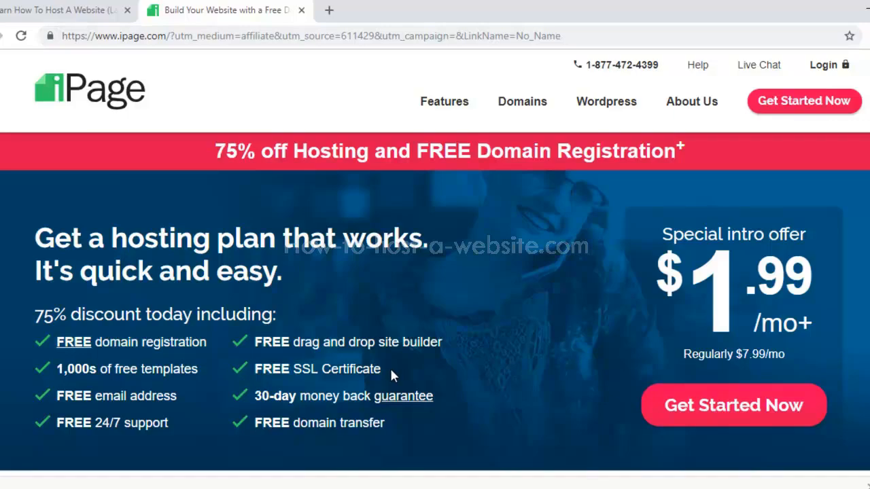
Step: Review the features and extras of iPage's $1.99/mo hosting offer and start signing up for the plan
scroll(217, 366, "down", 2)
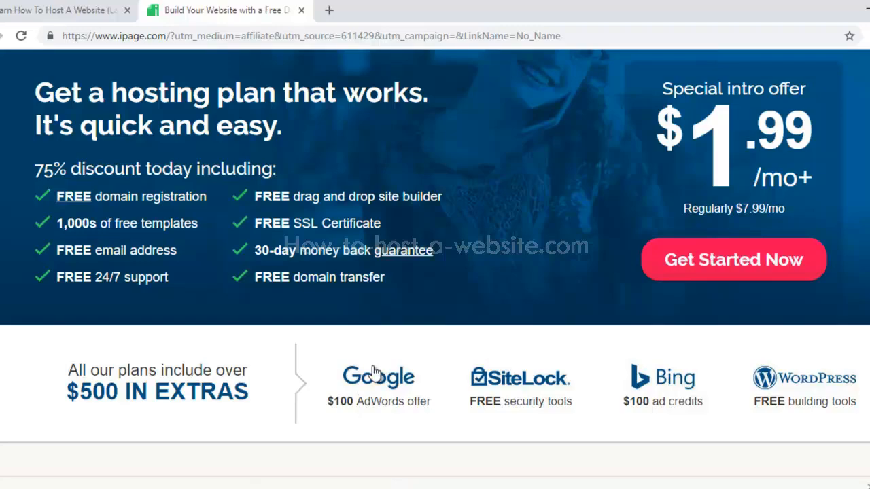
scroll(330, 320, "up", 1)
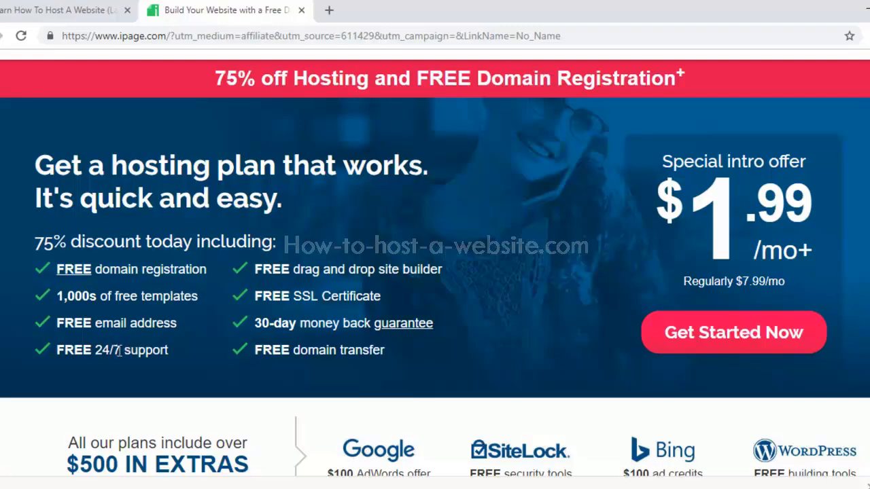
scroll(181, 332, "up", 1)
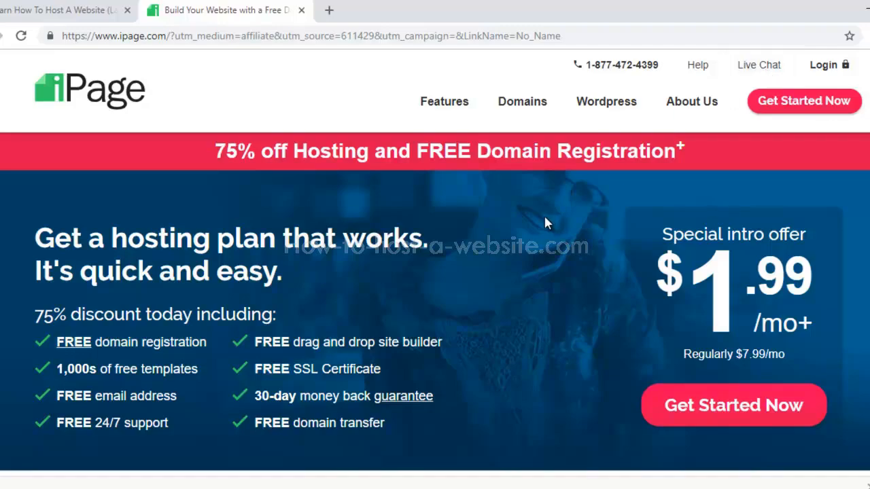
scroll(544, 220, "down", 1)
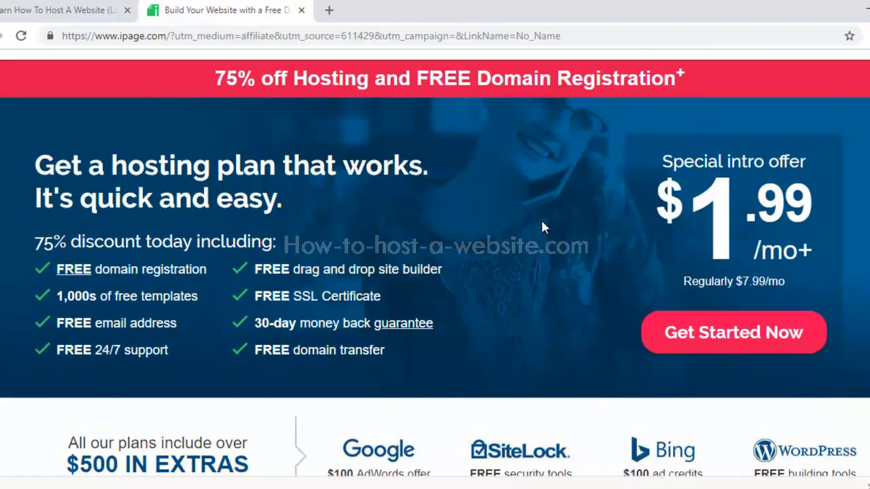
left_click(724, 333)
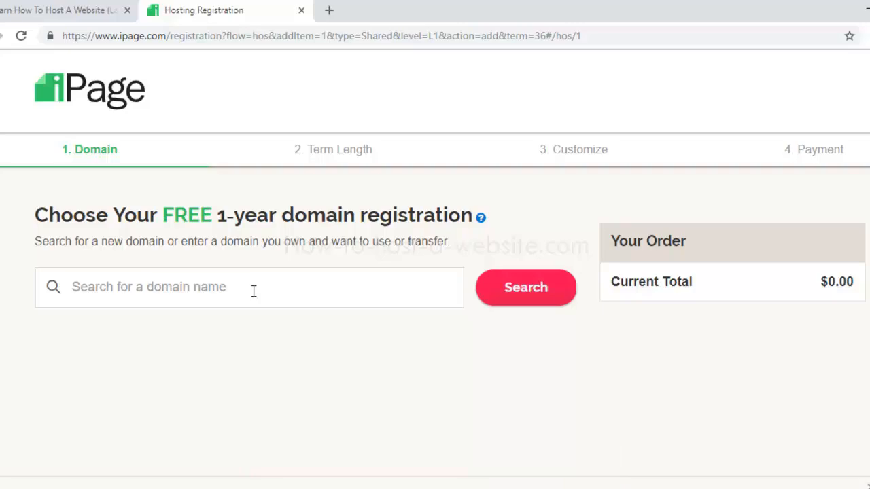
Step: Search for the domain name realestateinvestments.com for the free 1-year registration
left_click(254, 290)
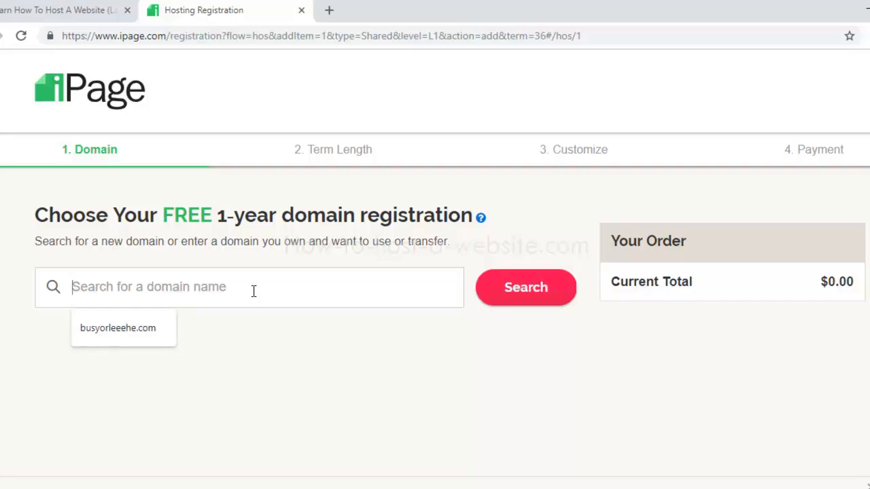
type("realest")
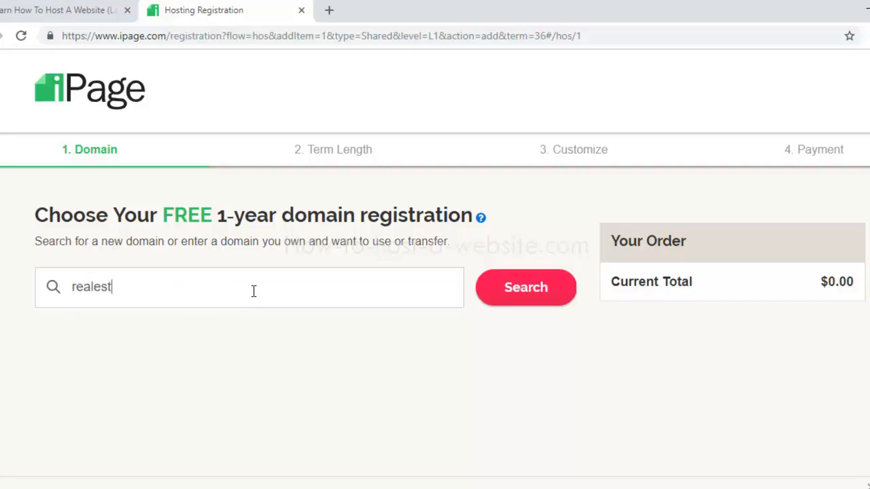
type("ateinvestment")
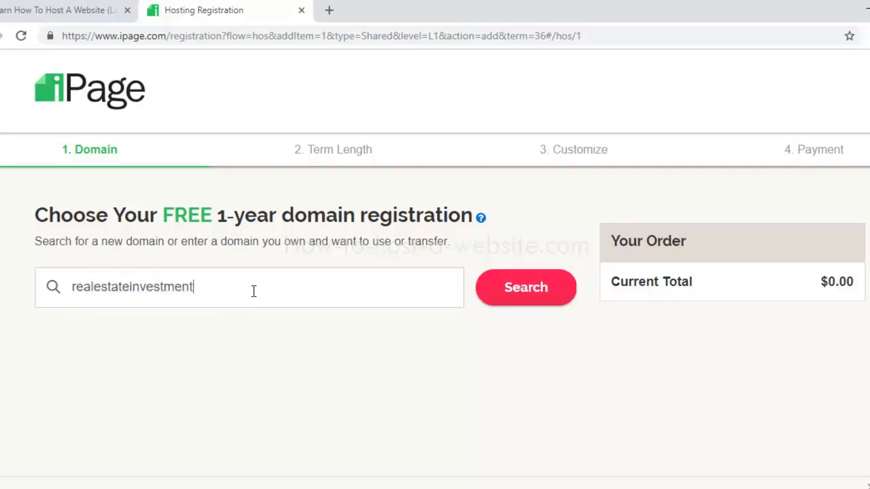
type("s.com")
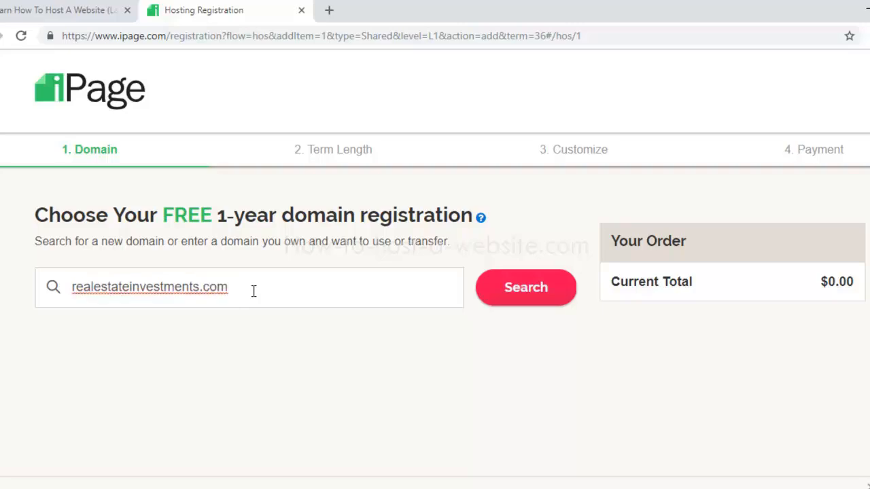
left_click(520, 299)
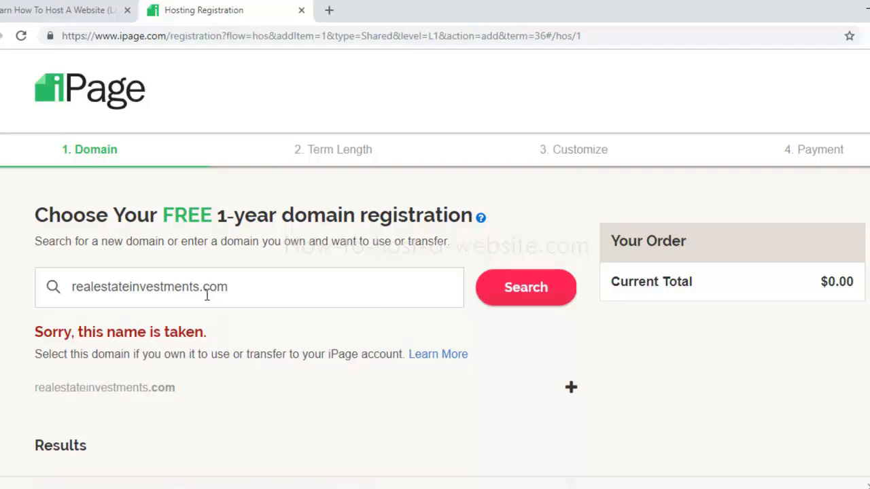
Step: Change the domain name to realestateinvestmentsmybrand.com, search for it, and proceed with it to the term selection
left_click_drag(232, 286, 202, 295)
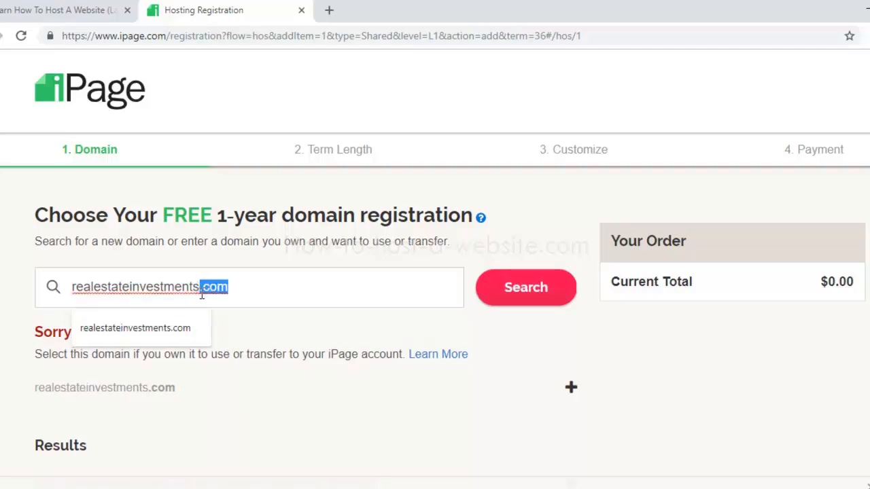
left_click(202, 295)
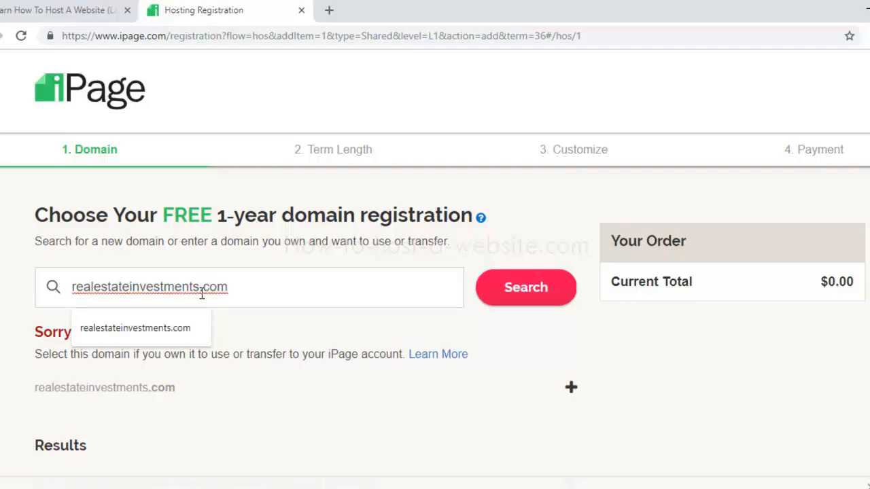
type("mybrand")
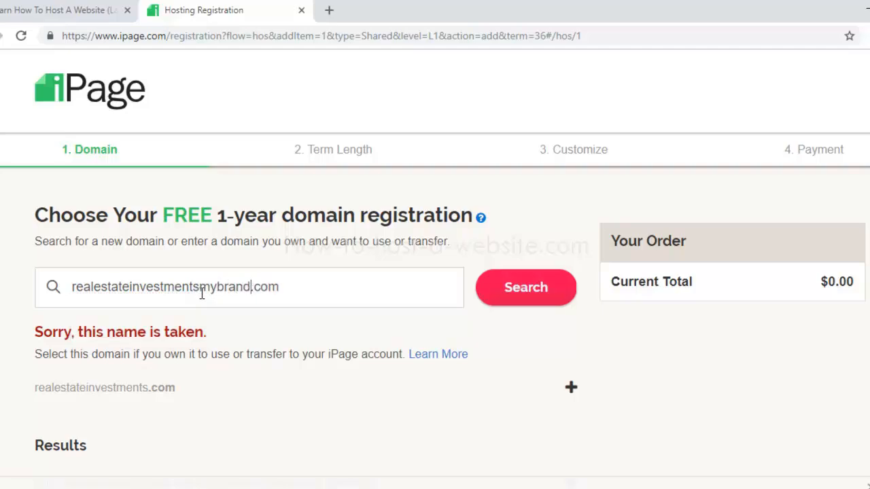
left_click(544, 283)
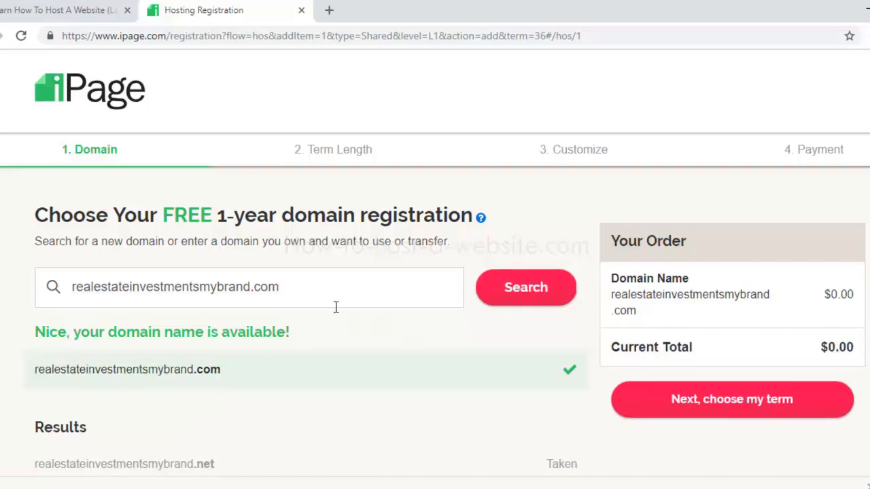
left_click(707, 400)
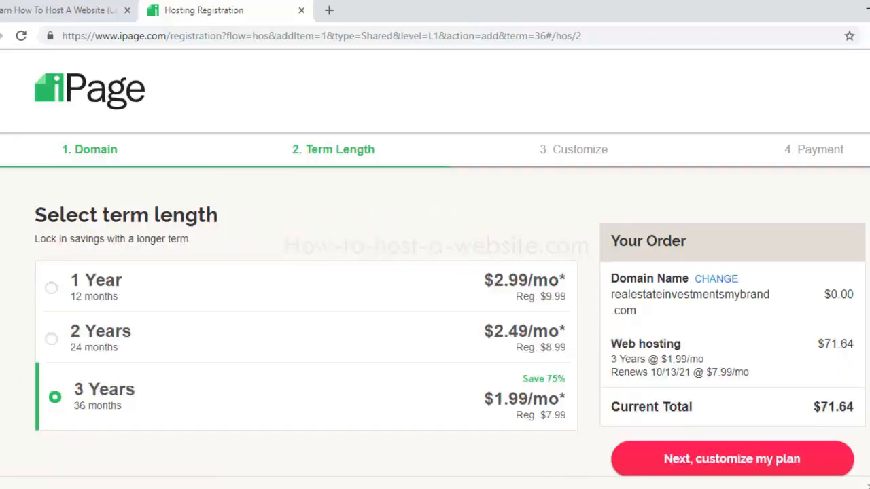
Step: Review the term lengths and included features, keep the 3 Years term at $1.99/mo, and continue to plan customization
scroll(652, 404, "down", 2)
scroll(306, 272, "down", 2)
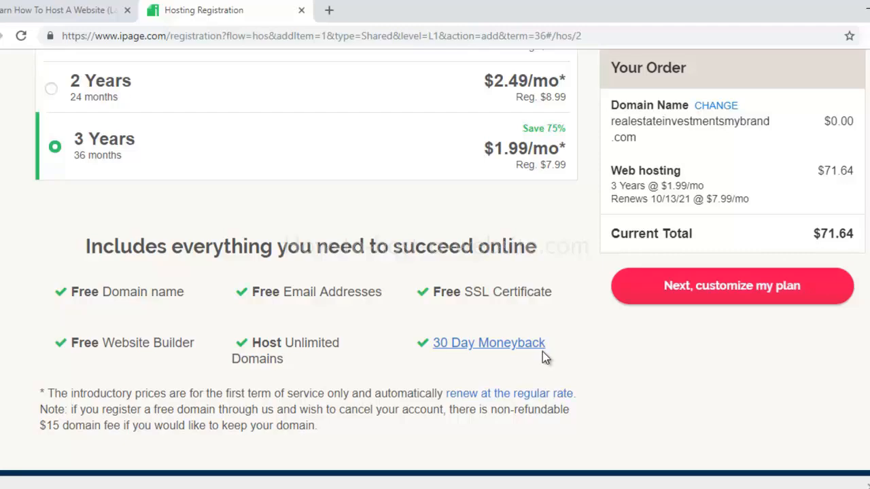
scroll(542, 351, "up", 2)
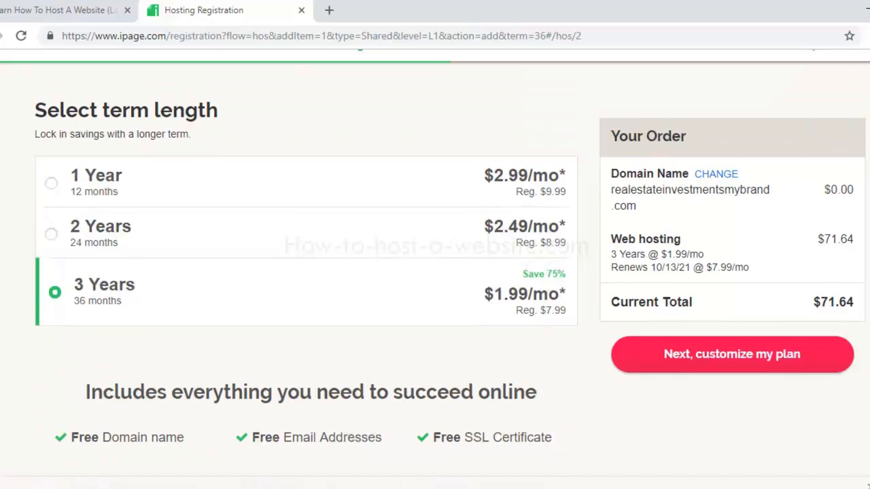
scroll(435, 272, "up", 2)
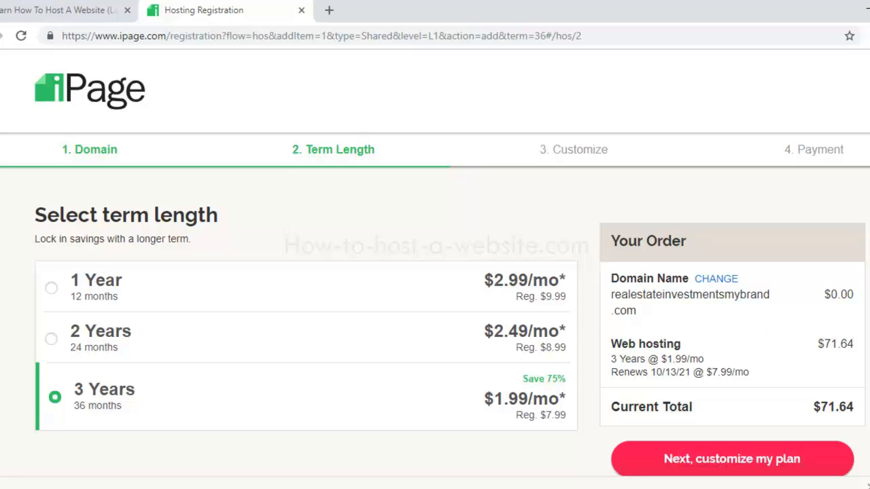
scroll(435, 272, "down", 2)
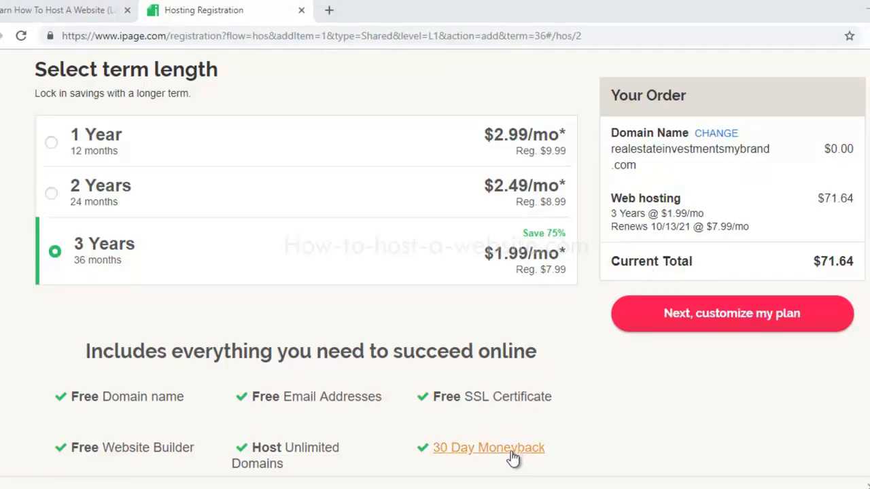
scroll(569, 379, "up", 1)
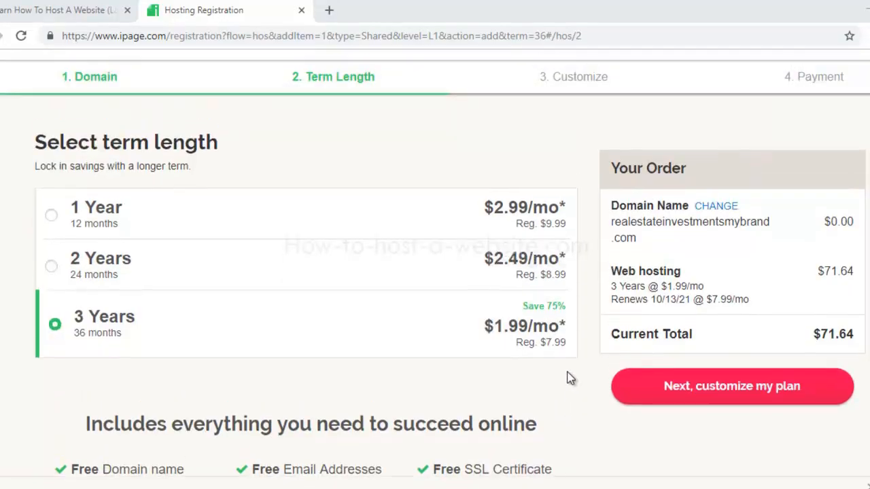
left_click(742, 392)
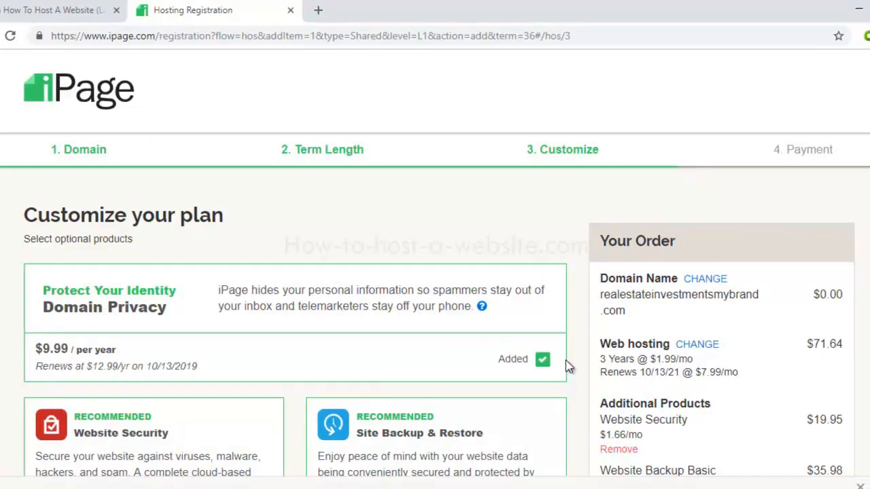
Step: Remove the Domain Privacy, Website Security and Website Backup Basic add-ons from the order and continue to payment
left_click(542, 360)
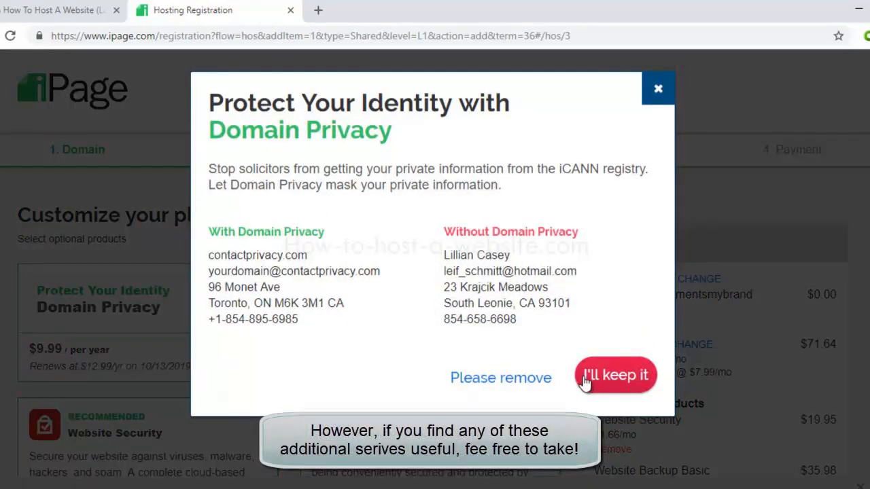
left_click(536, 378)
scroll(578, 368, "down", 4)
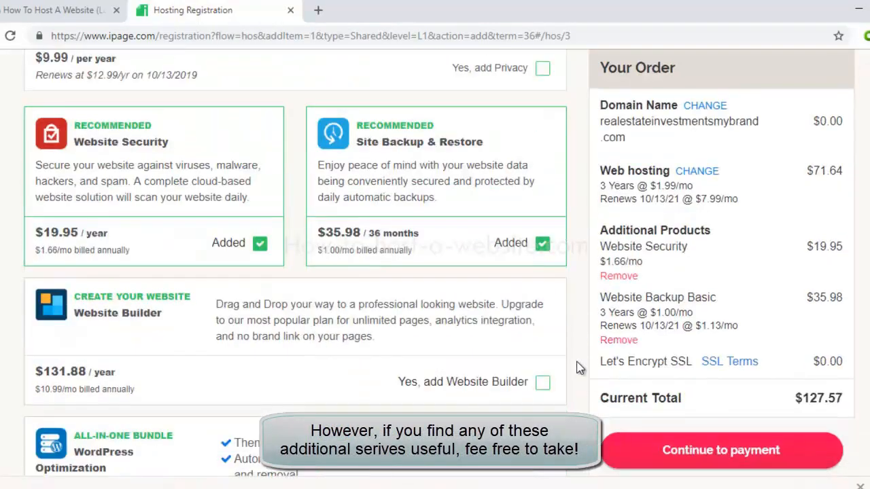
scroll(576, 366, "down", 3)
scroll(575, 367, "down", 2)
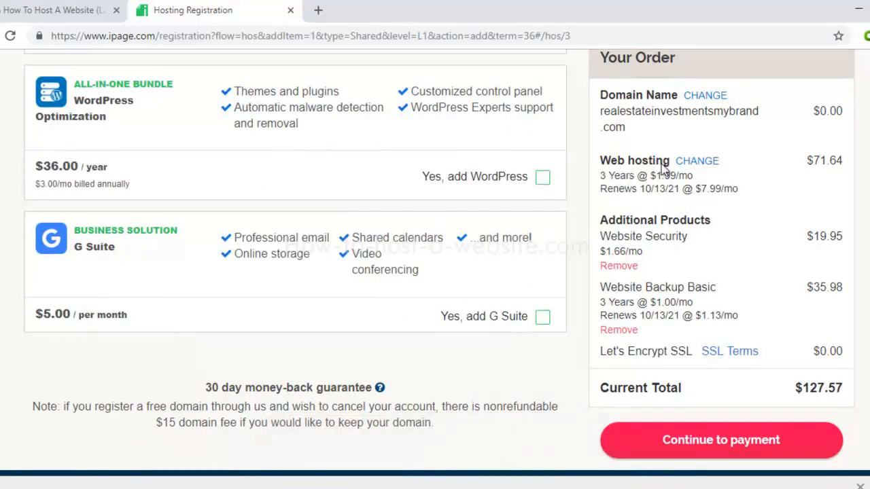
left_click(631, 267)
left_click(620, 291)
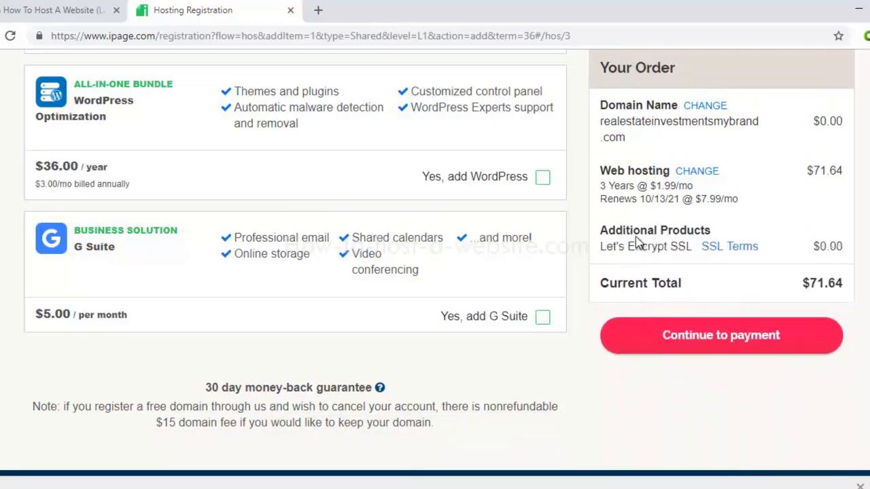
left_click(707, 345)
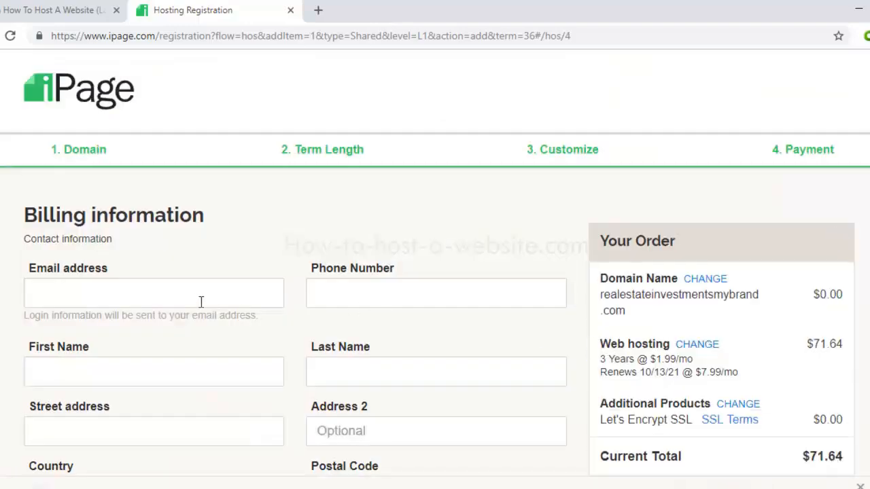
Step: Review the billing information form, the auto-renewal policy and the payment section of the hosting order
scroll(198, 341, "down", 2)
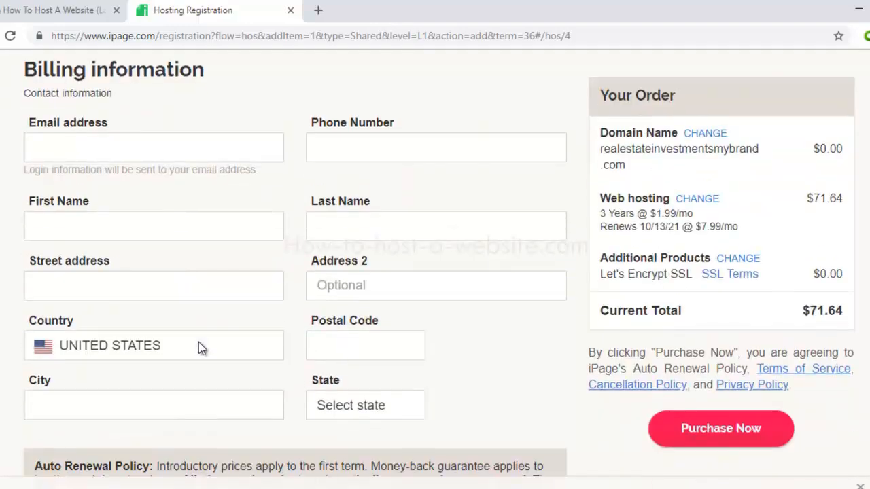
scroll(230, 334, "down", 2)
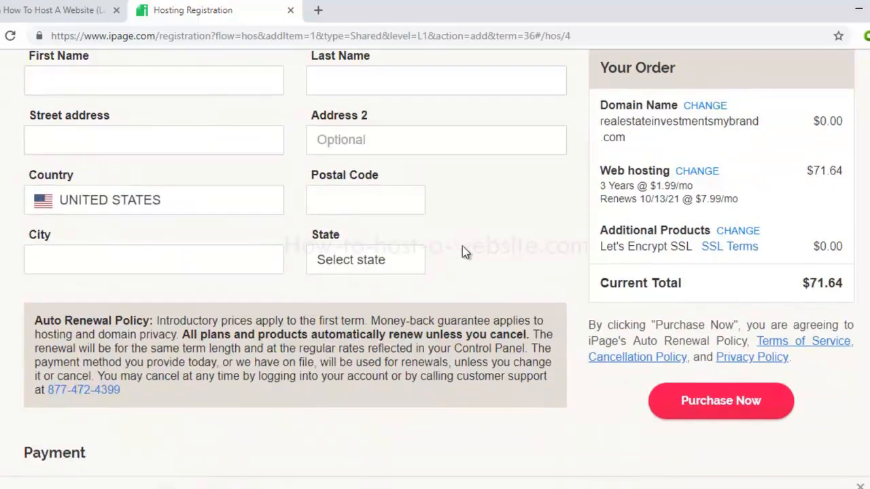
scroll(462, 250, "down", 2)
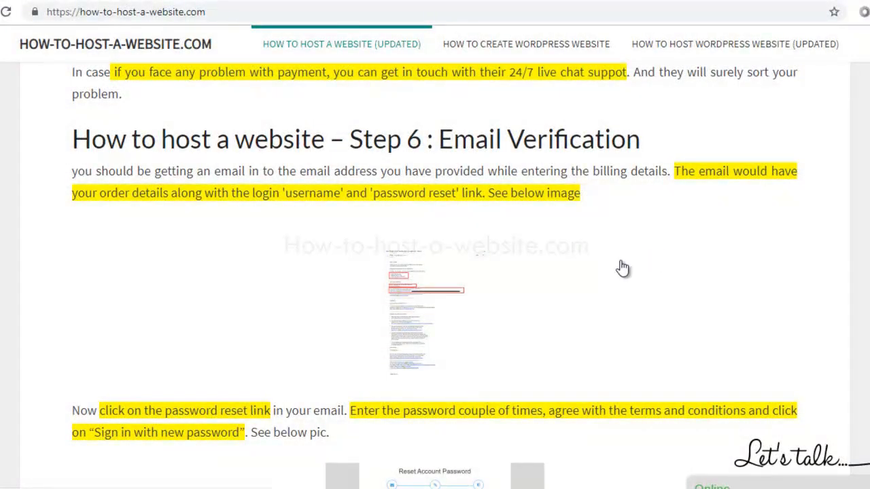
Step: In the how-to-host-a-website.com guide, examine the email verification step and its images of the order email, password reset and security questions
left_click(419, 299)
left_click(355, 167)
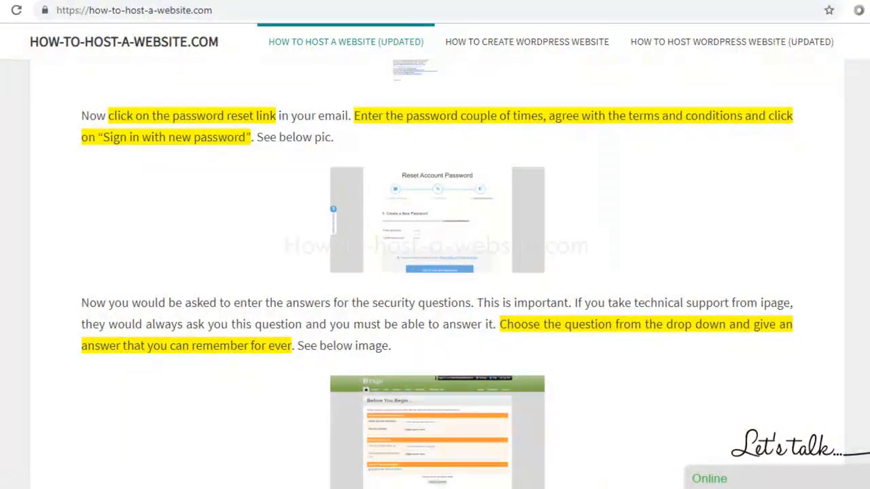
scroll(204, 199, "down", 3)
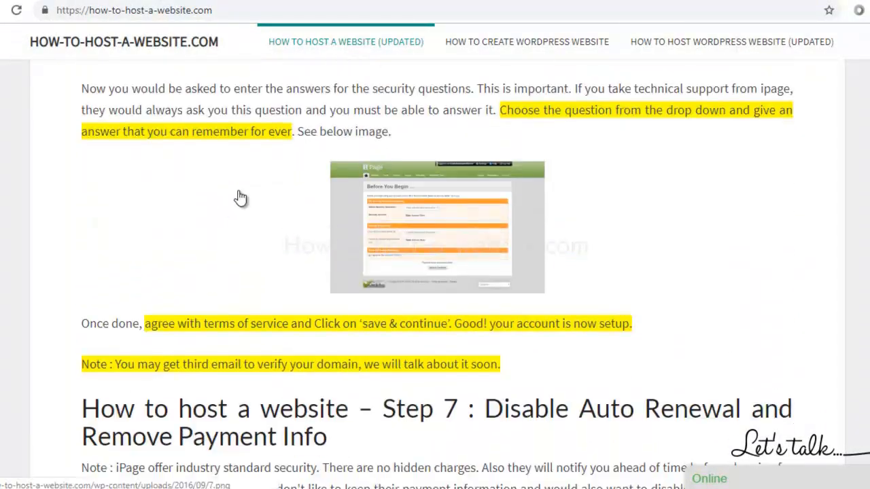
left_click(401, 214)
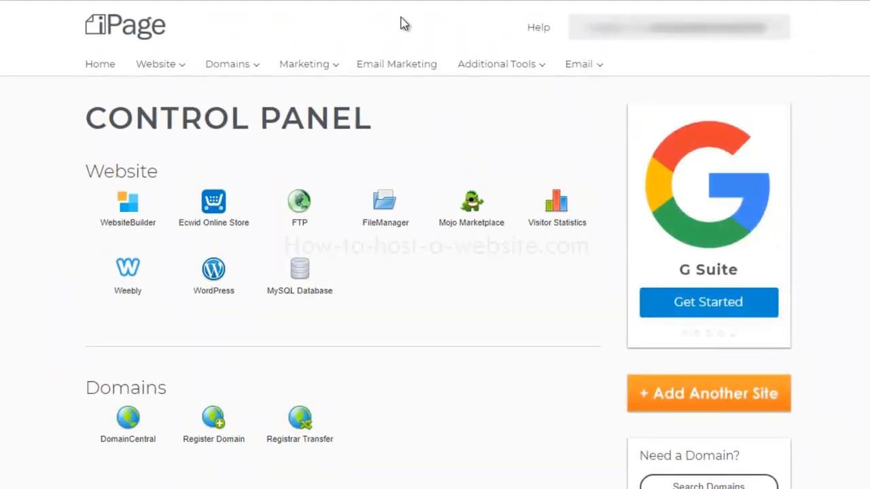
Step: From the iPage control panel, open Account Renewal and examine the auto-renewal options, including Do Not Renew My Hosting
mouse_move(652, 28)
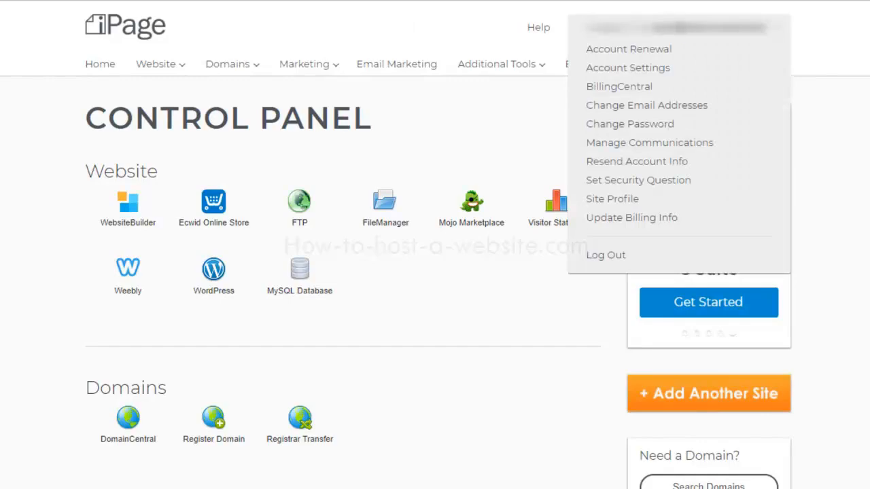
left_click(637, 51)
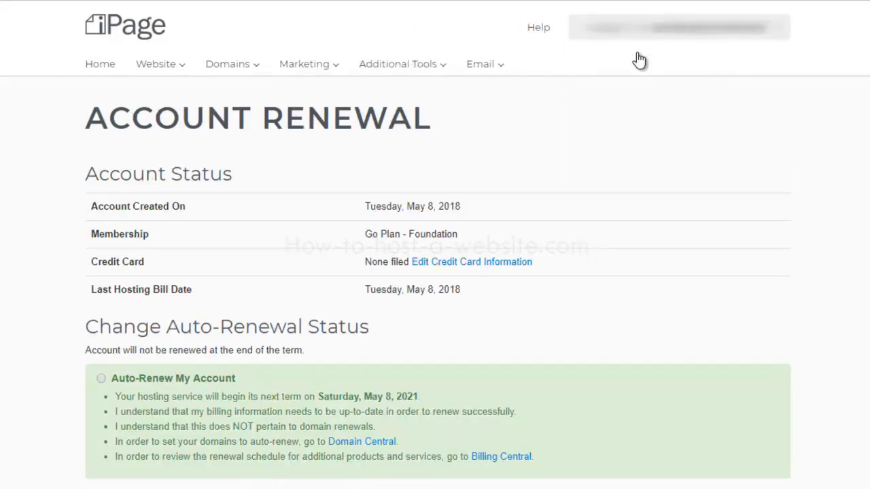
scroll(639, 60, "down", 5)
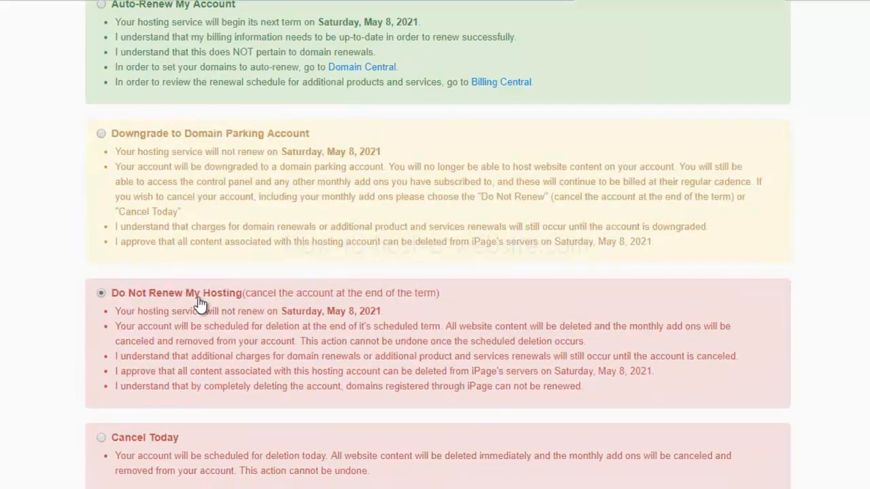
scroll(213, 305, "down", 1)
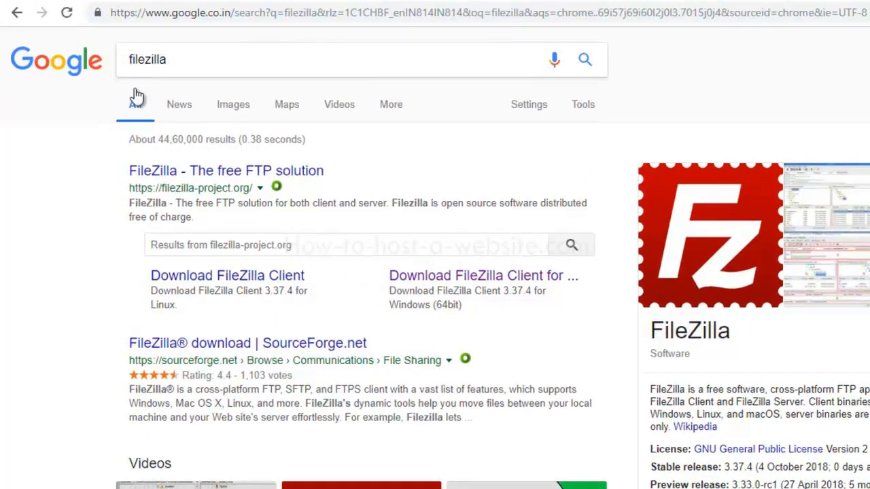
Step: Open the FileZilla project website from the search results and choose the FileZilla Client download
left_click(234, 174)
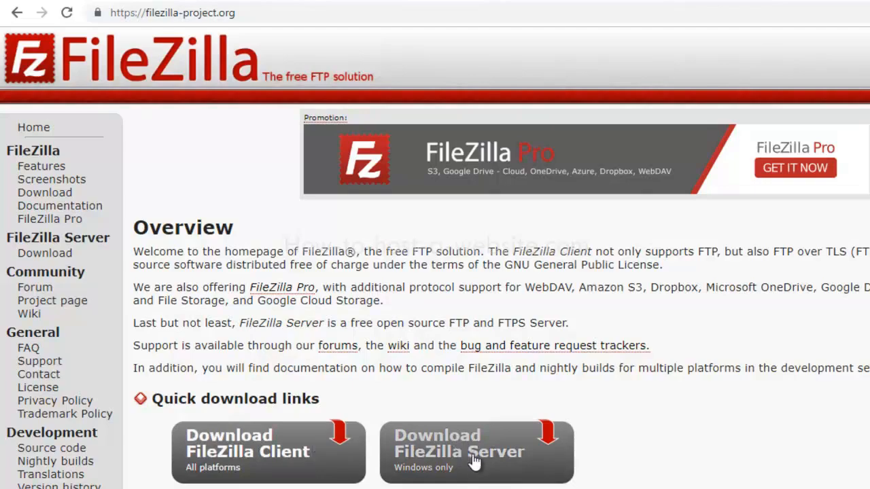
left_click(290, 460)
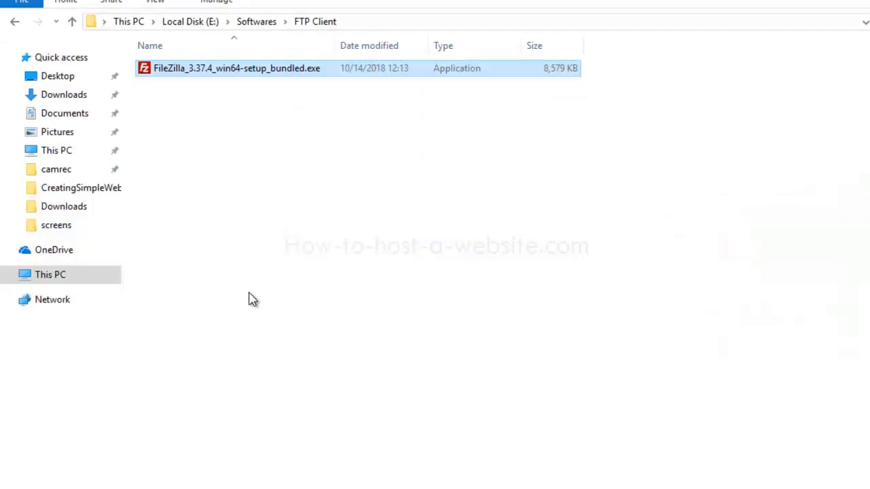
Step: Start the FileZilla_3.37.4_win64-setup_bundled.exe installer and proceed with Add/Remove/Reinstall components, the preset components and the C:\Program Files\FileZilla FTP Client folder
right_click(218, 71)
left_click(230, 92)
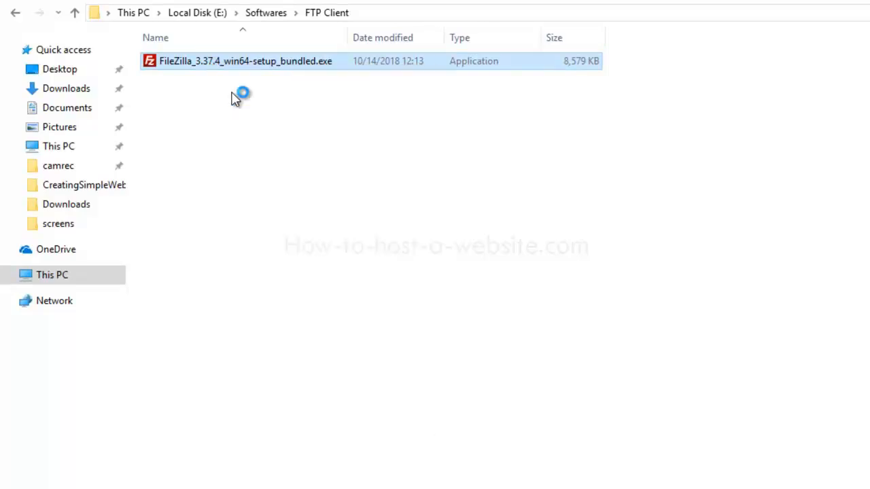
left_click(640, 393)
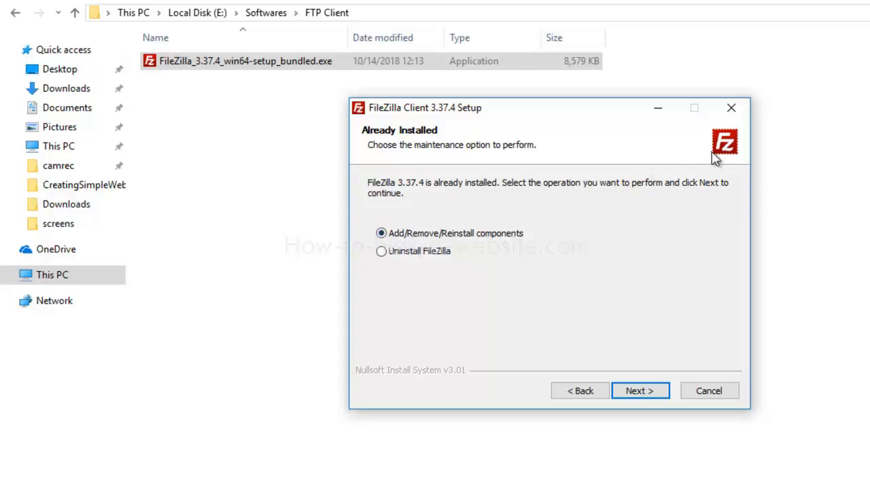
left_click(643, 391)
left_click(644, 393)
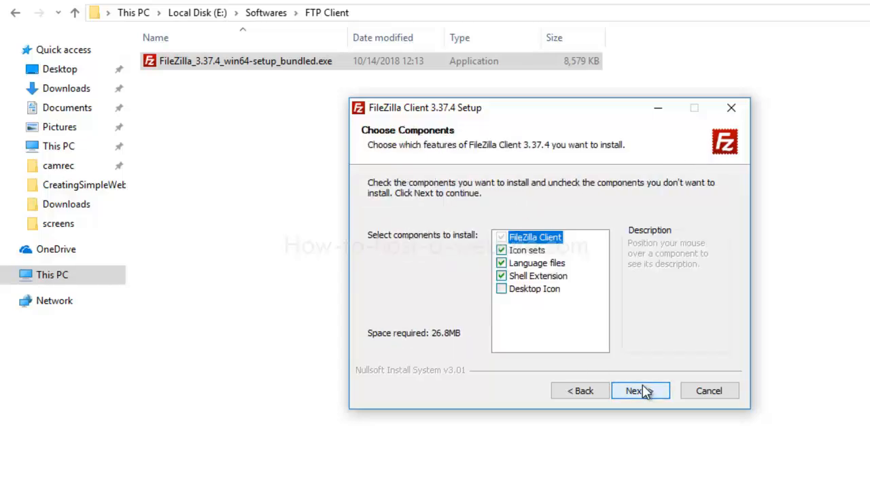
left_click(644, 393)
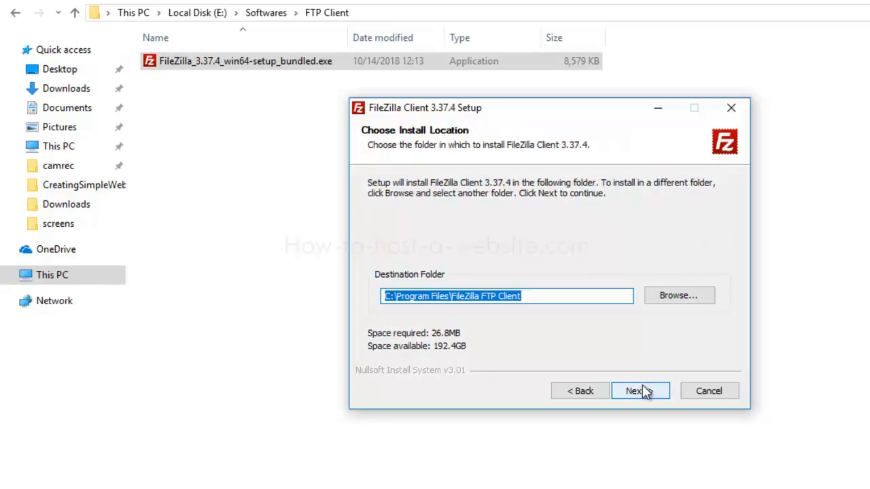
left_click(644, 393)
left_click(644, 393)
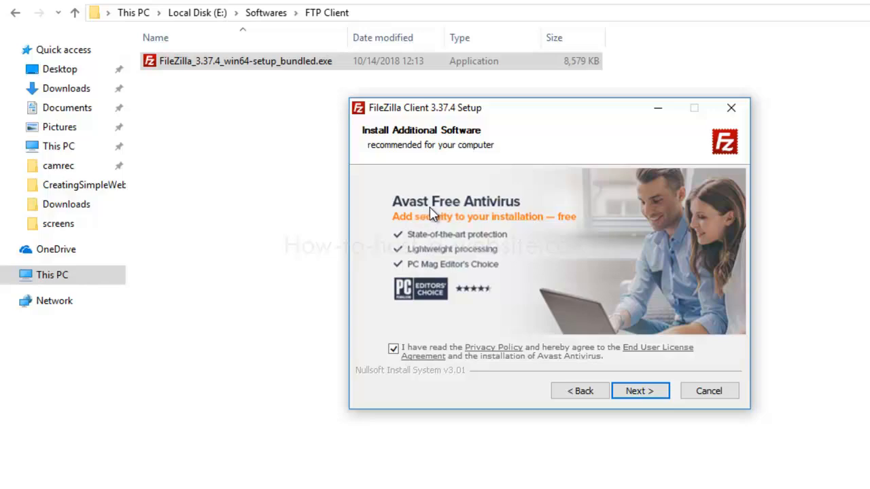
Step: Decline the bundled Avast Free Antivirus and Opera browser, continue to the installation and abort the setup
left_click(393, 350)
left_click(640, 391)
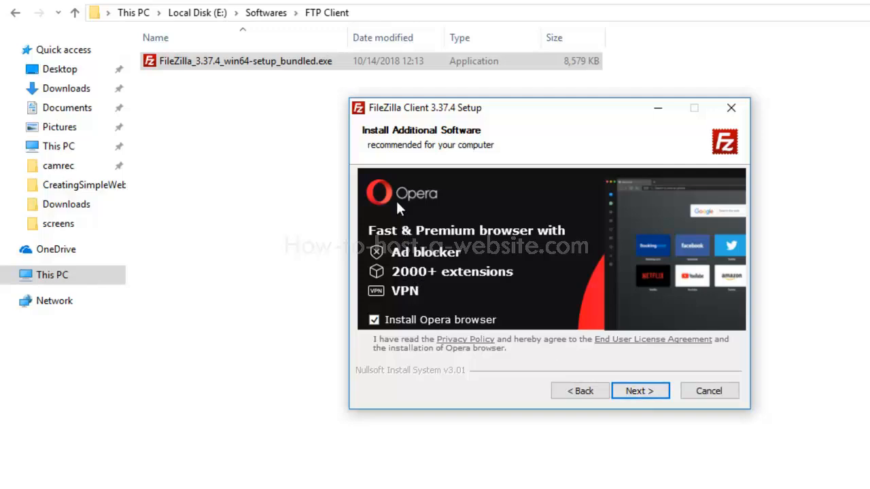
left_click(374, 322)
left_click(642, 395)
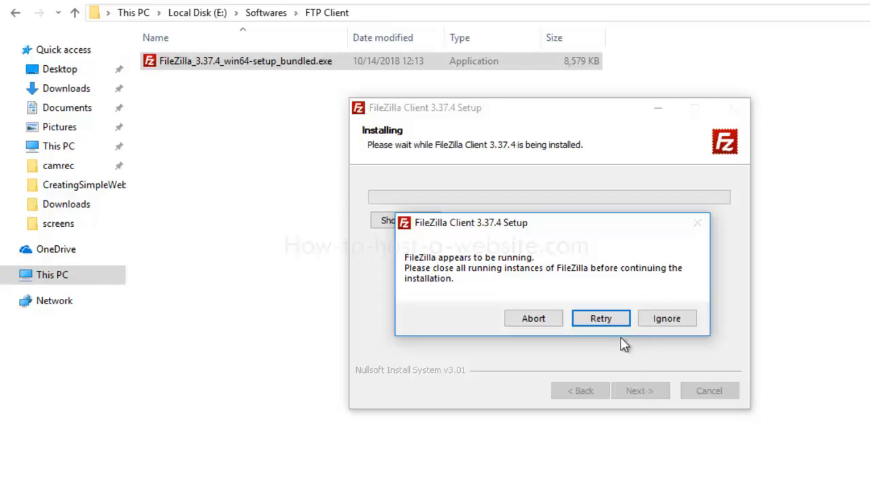
left_click(543, 322)
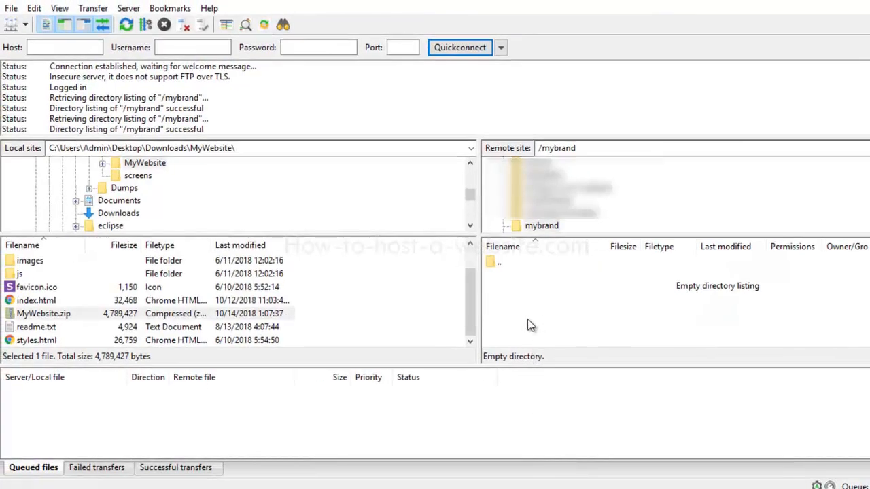
Step: Compress all files and folders in the local MyWebsite folder into a zip archive named MyWebsite.zip with 7-Zip
left_click(587, 148)
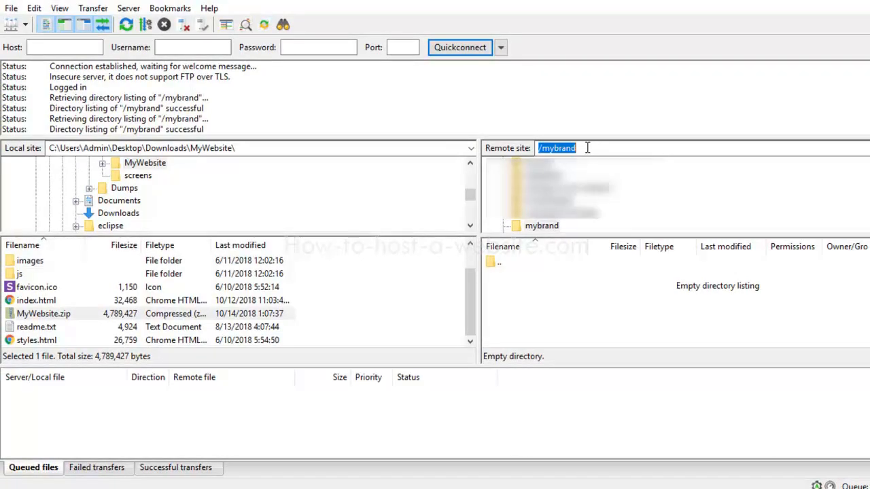
left_click(299, 147)
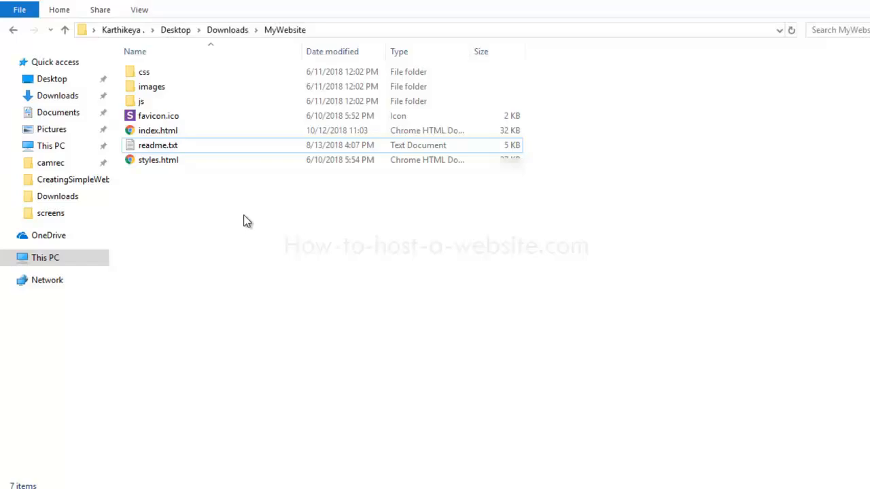
left_click_drag(225, 211, 138, 74)
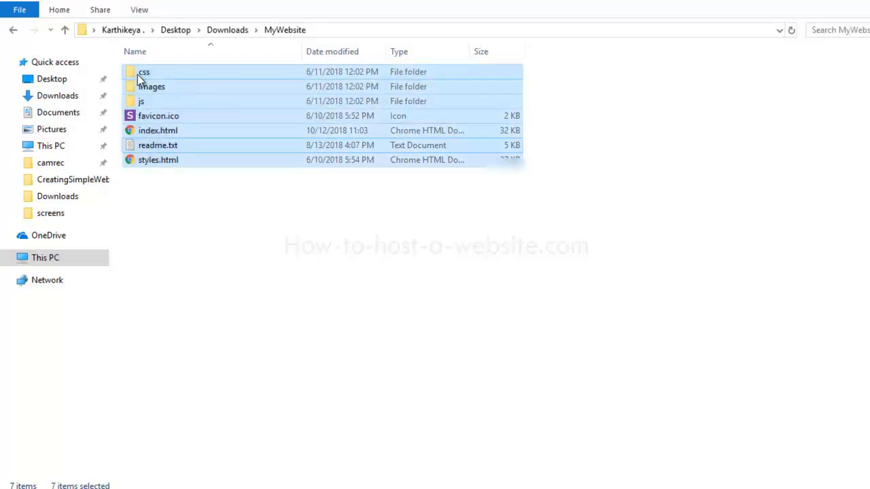
right_click(137, 74)
mouse_move(244, 140)
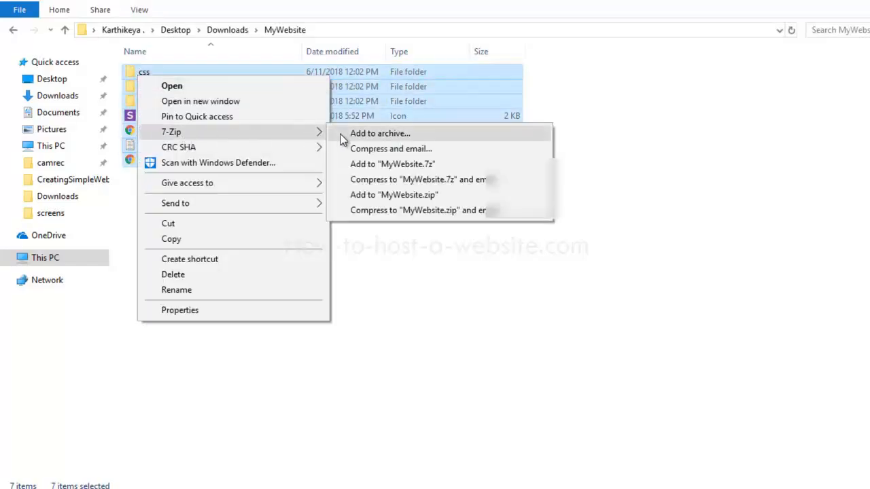
left_click(361, 135)
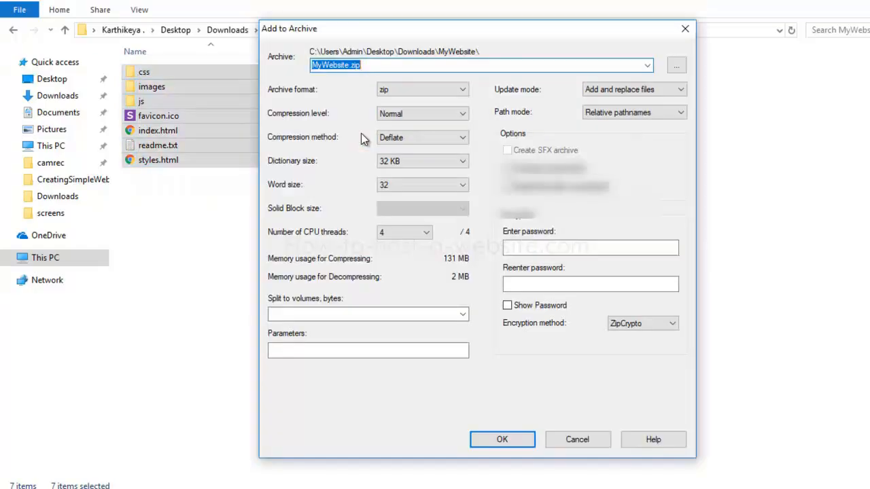
left_click(514, 450)
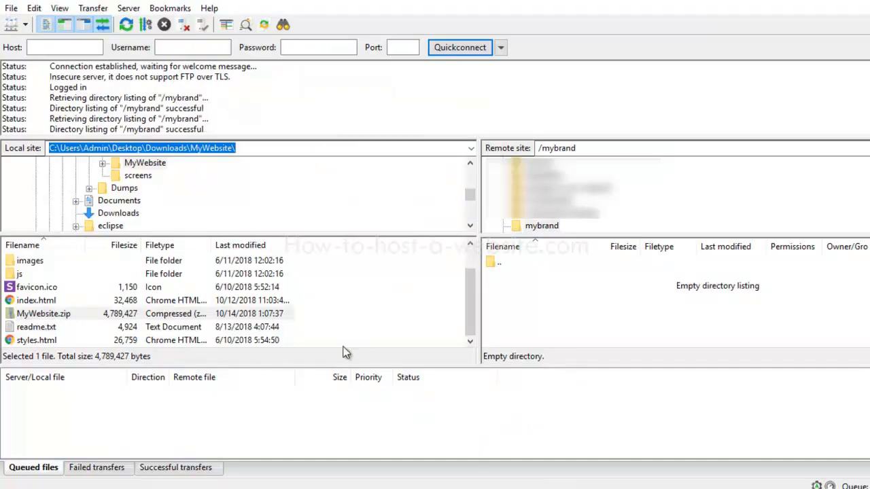
Step: In FileZilla, refresh the file listings and upload MyWebsite.zip to the remote /mybrand directory
left_click(126, 24)
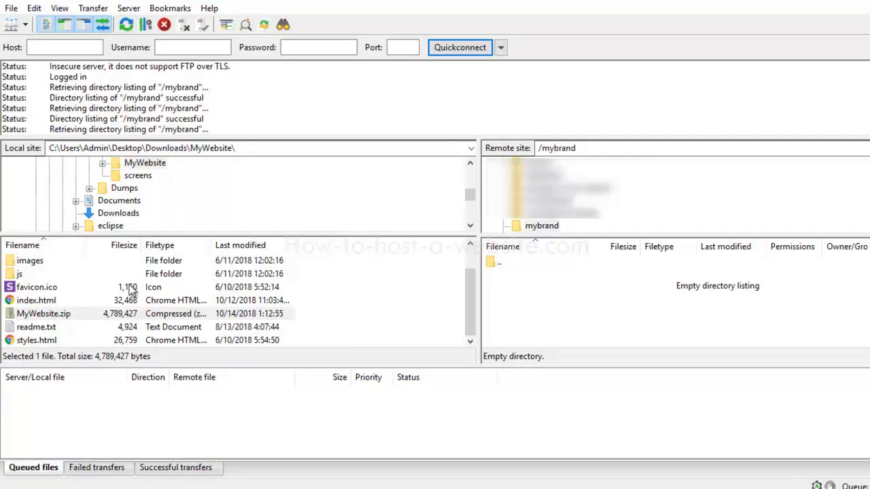
right_click(49, 318)
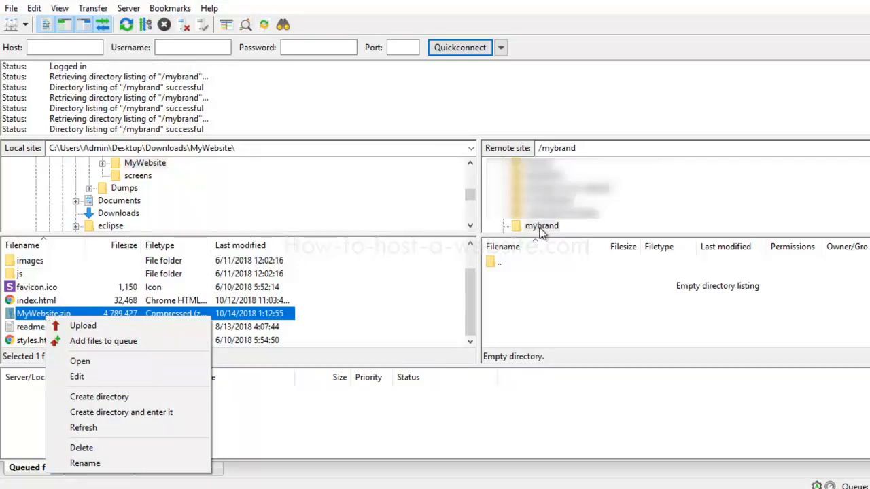
left_click(80, 326)
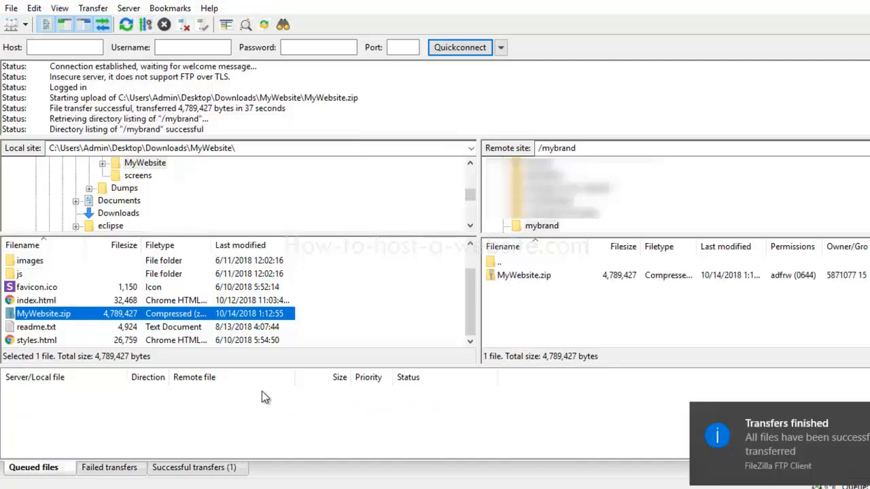
left_click(524, 274)
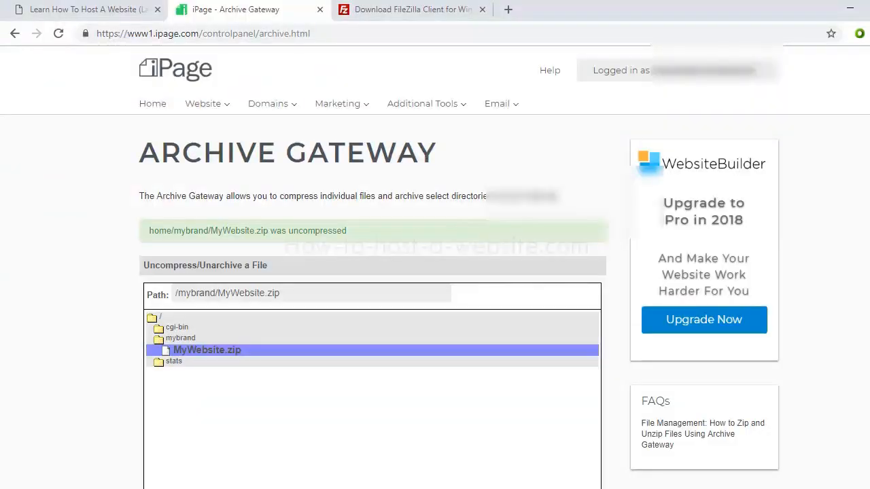
Step: Review the Archive Gateway extraction of /mybrand/MyWebsite.zip in iPage, and refresh the /mybrand directory listing in FileZilla
mouse_move(231, 109)
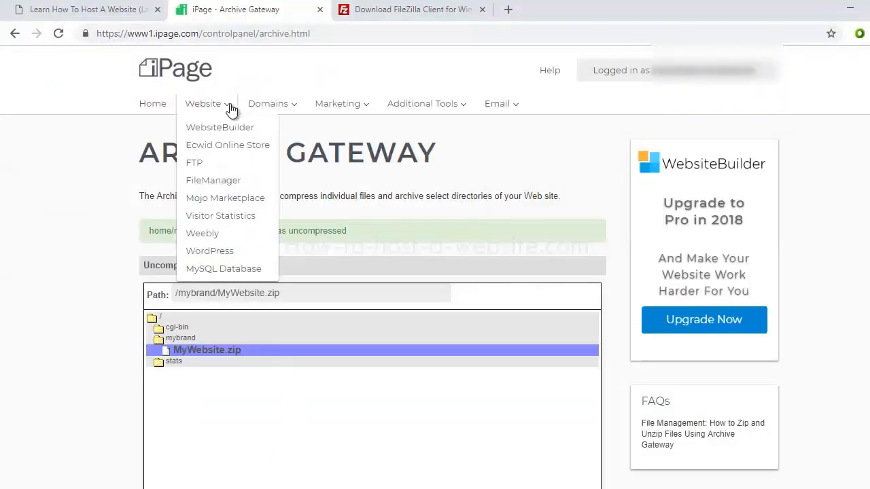
mouse_move(411, 110)
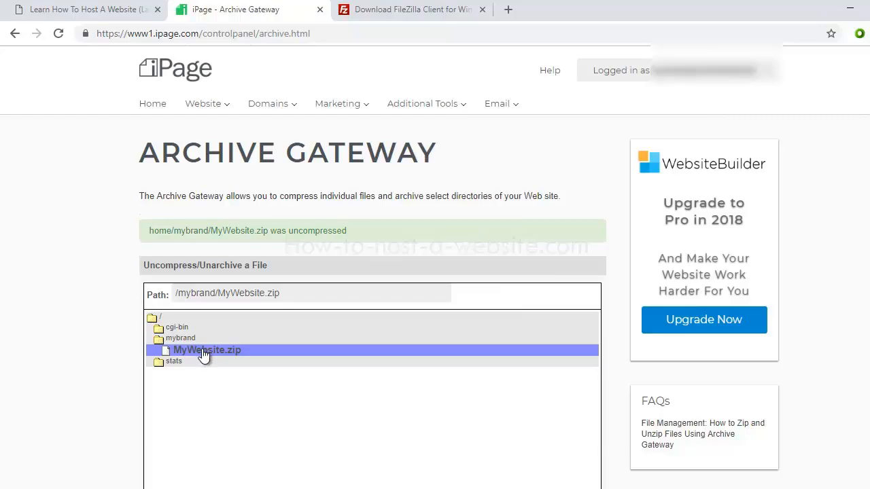
scroll(129, 372, "down", 2)
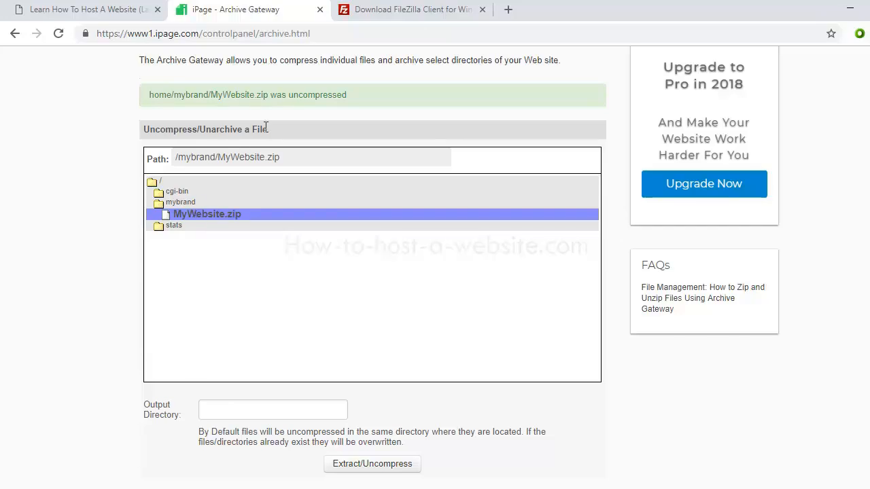
left_click_drag(347, 96, 160, 109)
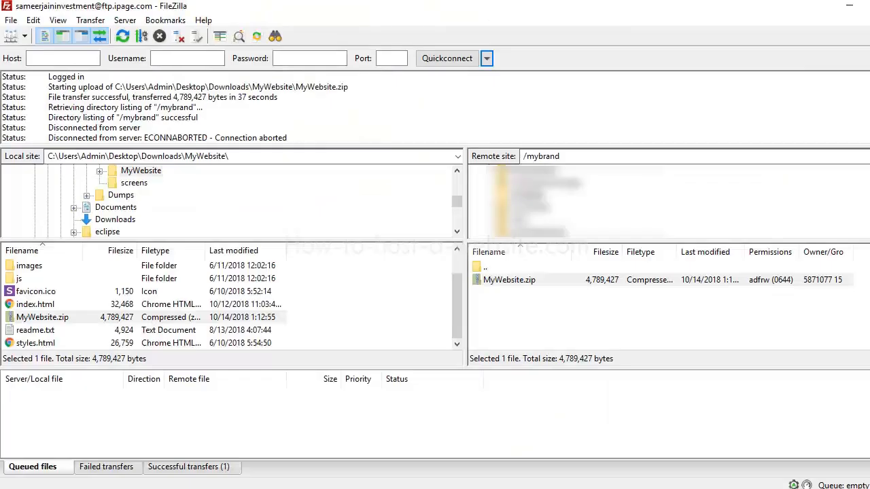
left_click(127, 37)
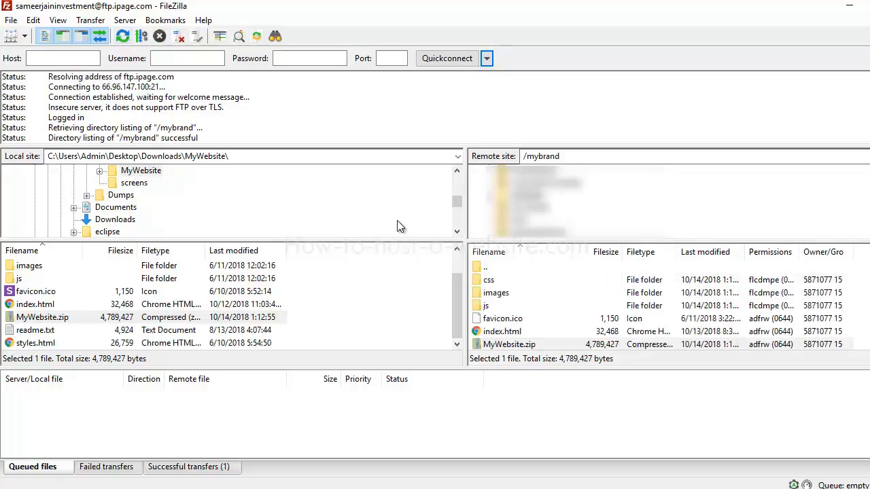
Step: Switch to iPage's DomainCentral and open the pointer settings of the entirejava.com domain
scroll(512, 295, "down", 1)
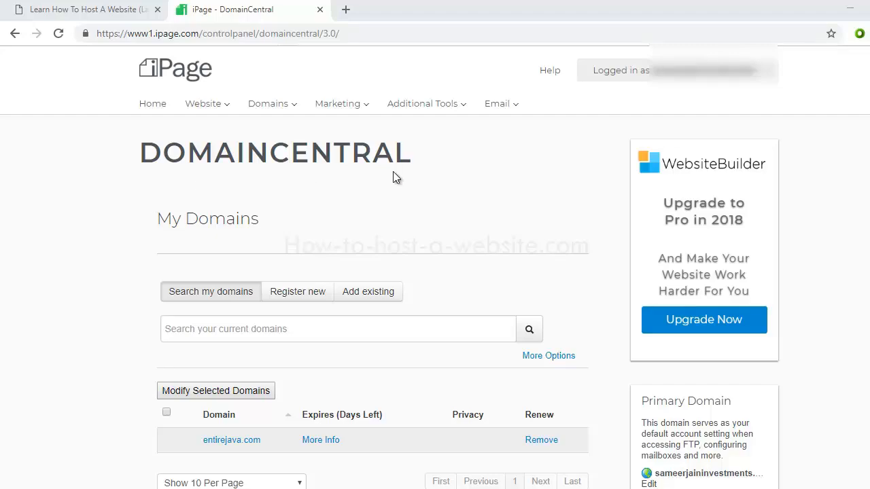
mouse_move(284, 112)
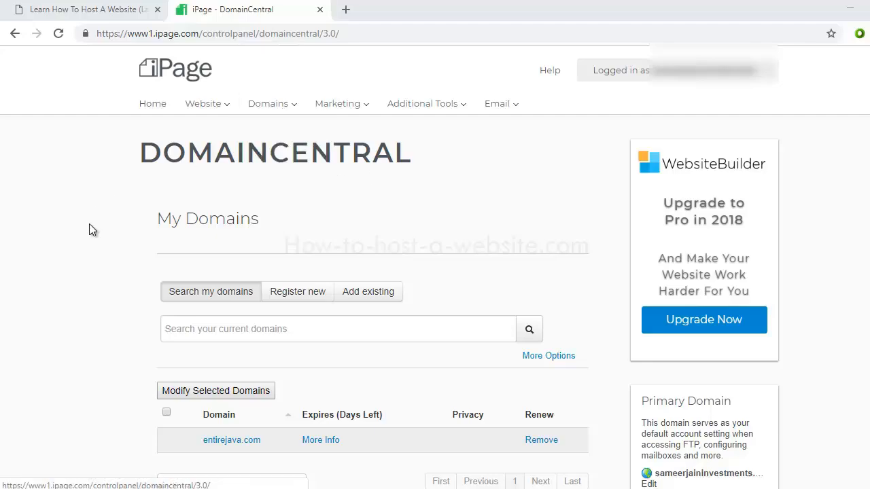
scroll(97, 231, "down", 2)
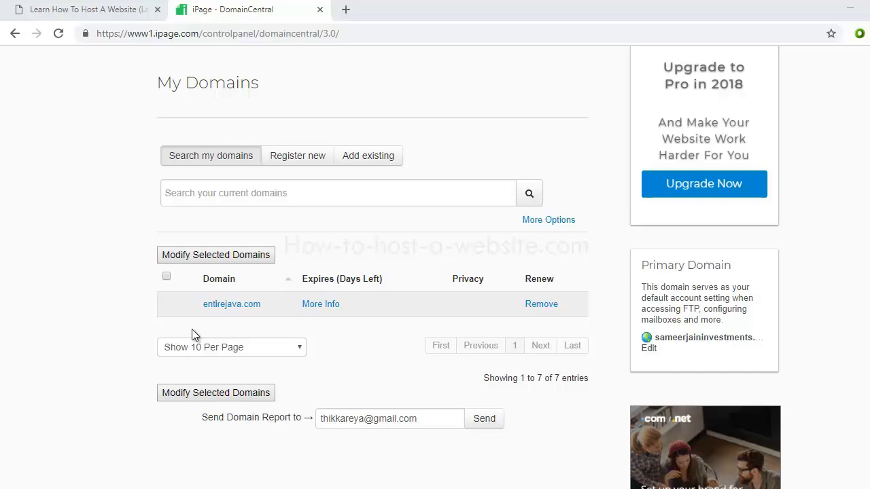
left_click(325, 307)
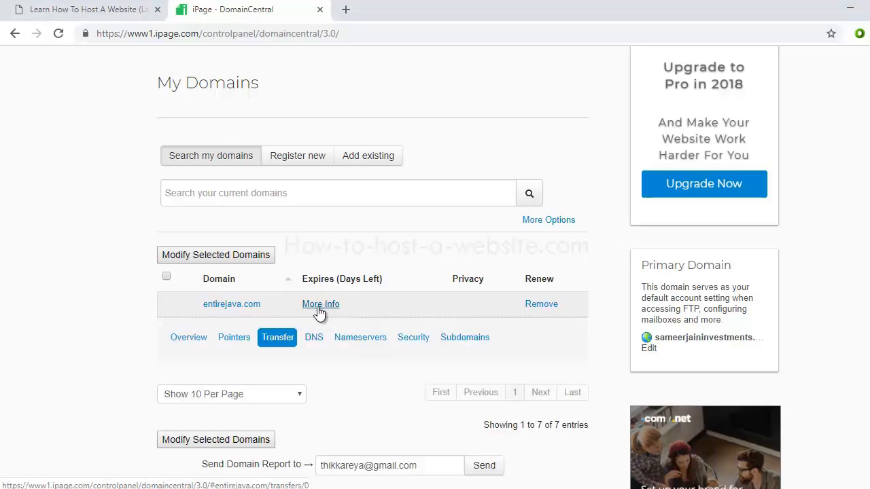
left_click(240, 340)
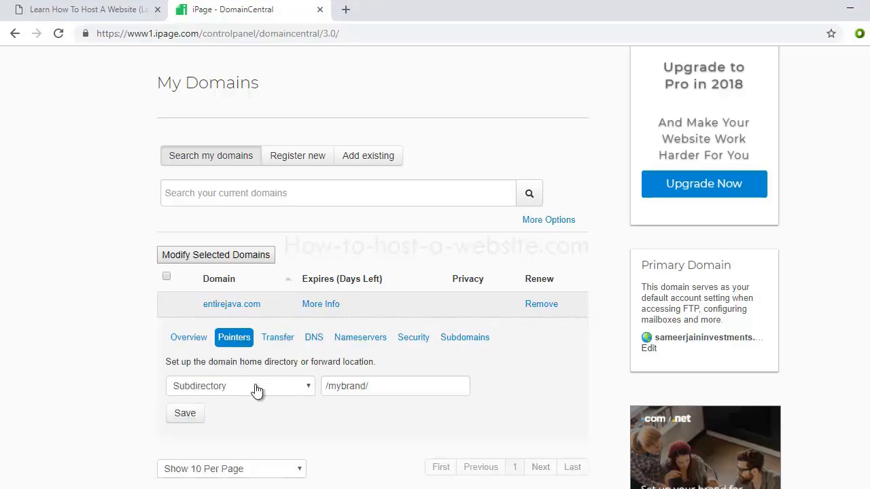
Step: Check the remote folder path in FileZilla and save the entirejava.com pointer as Subdirectory /mybrand/ in iPage
left_click(212, 387)
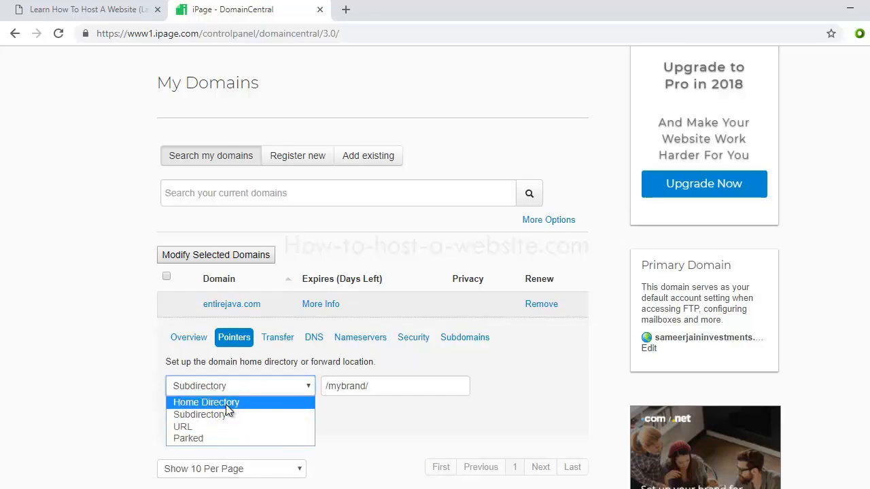
left_click(130, 405)
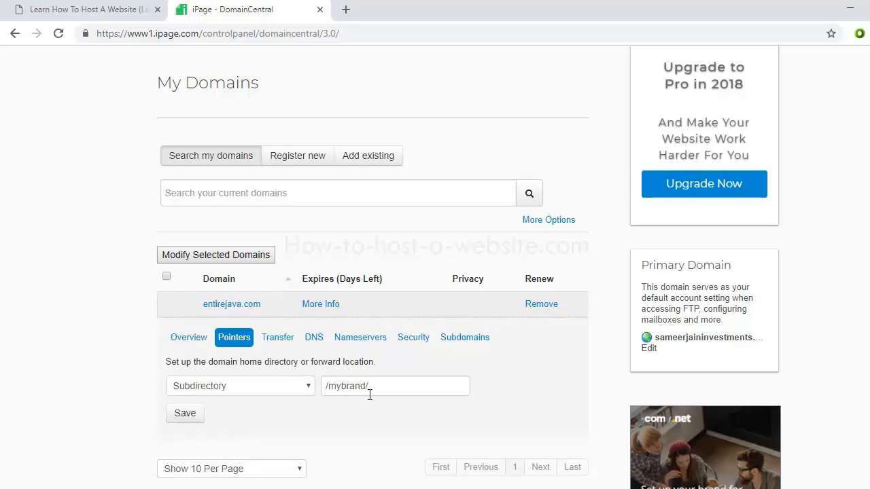
key("alt+Tab")
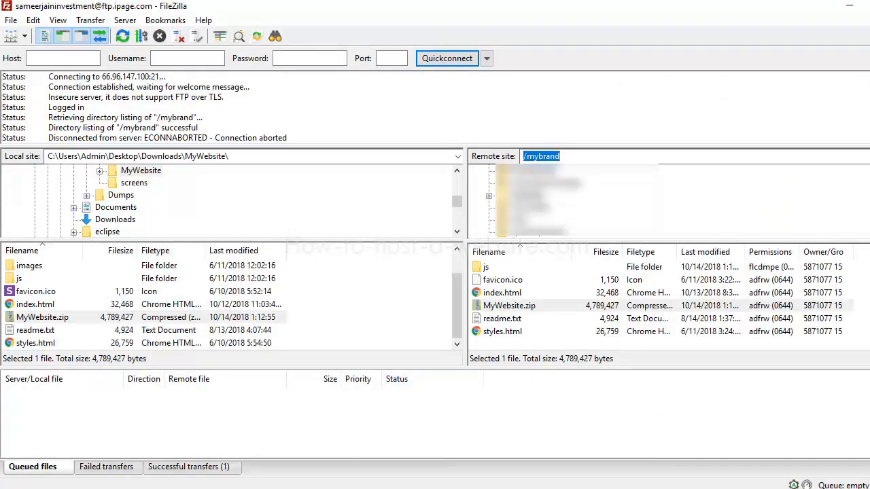
key("alt+Tab")
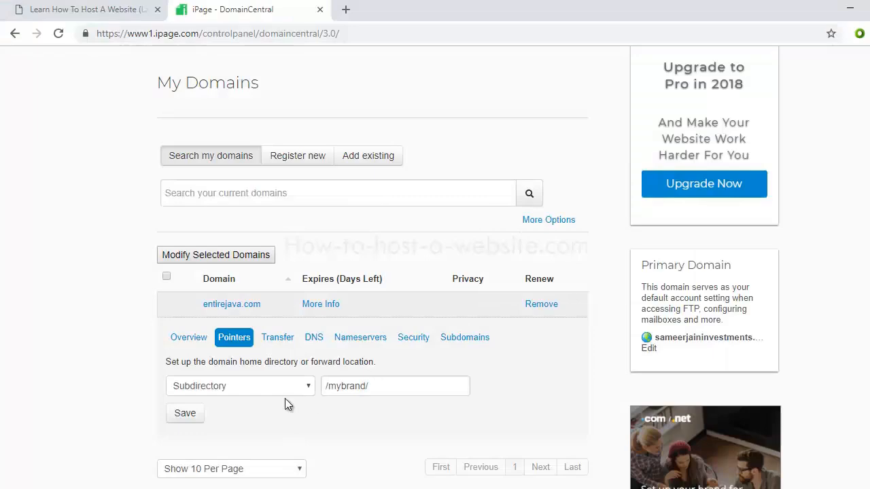
left_click(185, 413)
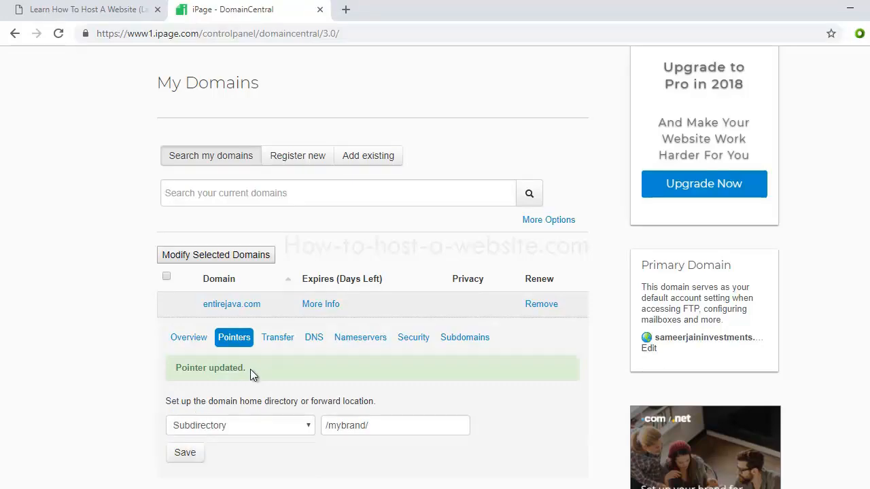
left_click_drag(249, 369, 178, 370)
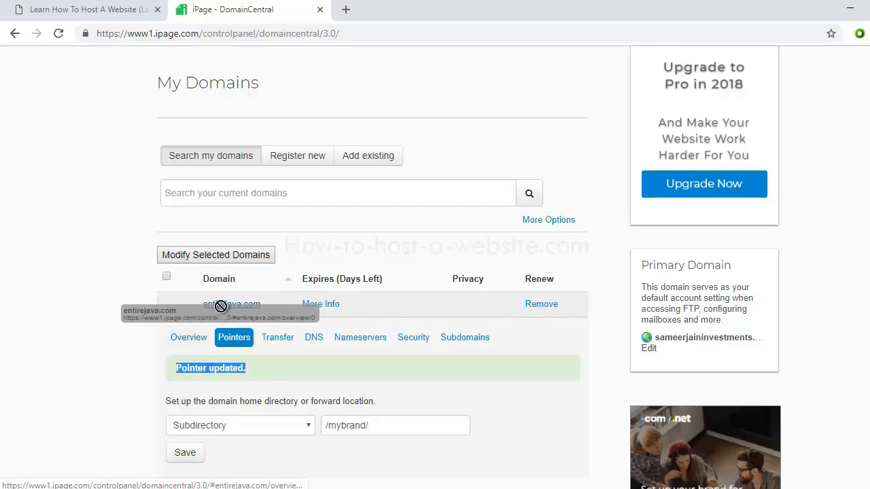
Step: Load entirejava.com in a new browser tab and examine the live page's main heading, about and services sections
left_click(346, 10)
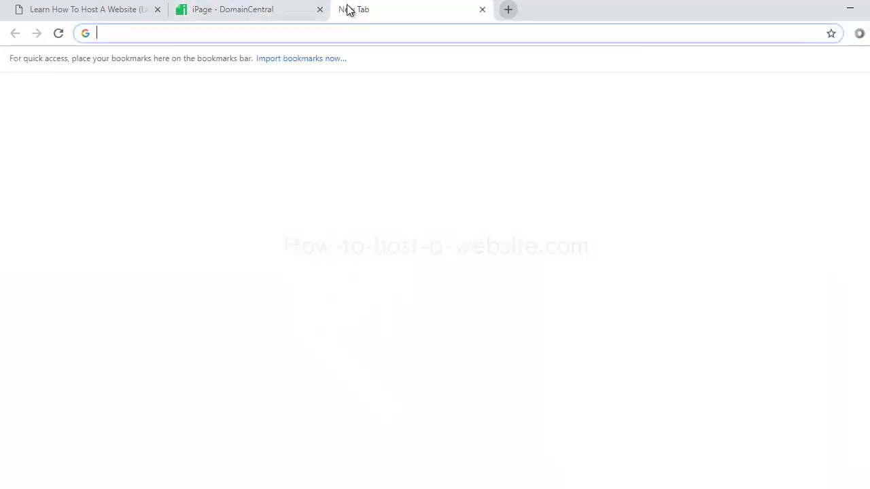
type("entirejava.com")
key("Return")
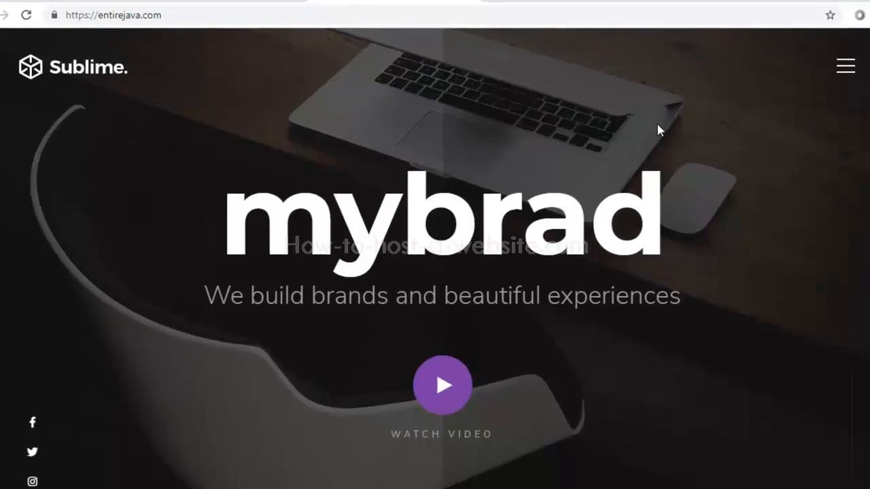
scroll(731, 196, "down", 3)
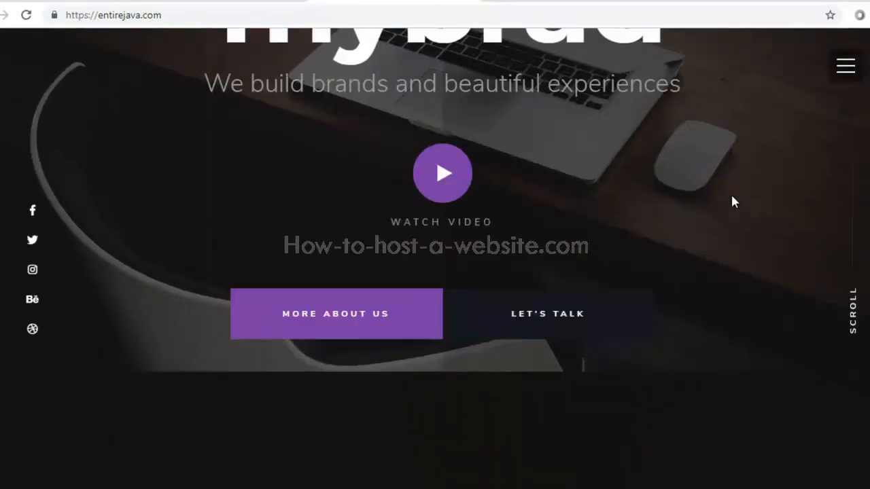
scroll(740, 224, "up", 3)
scroll(544, 208, "down", 1)
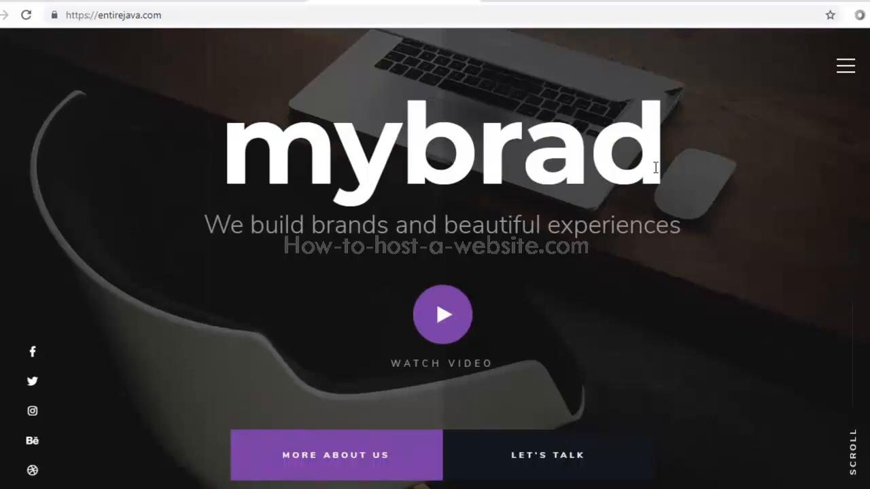
left_click_drag(656, 168, 269, 180)
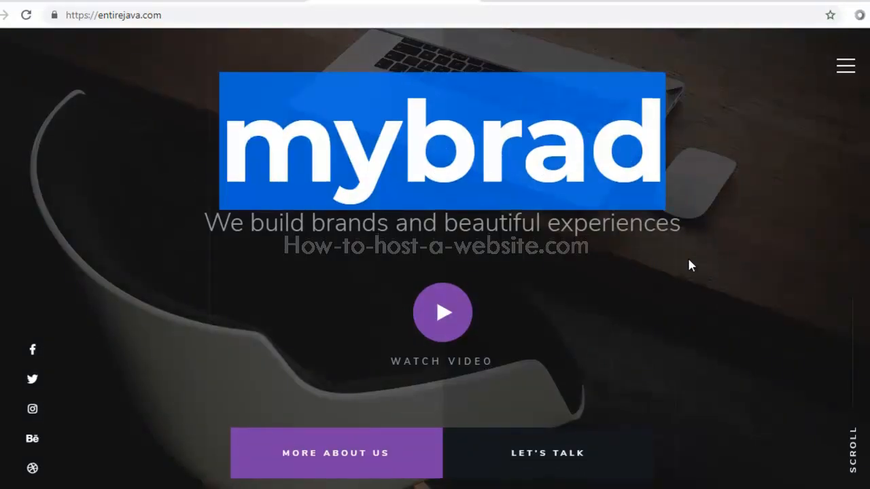
scroll(688, 265, "down", 10)
scroll(688, 265, "down", 10)
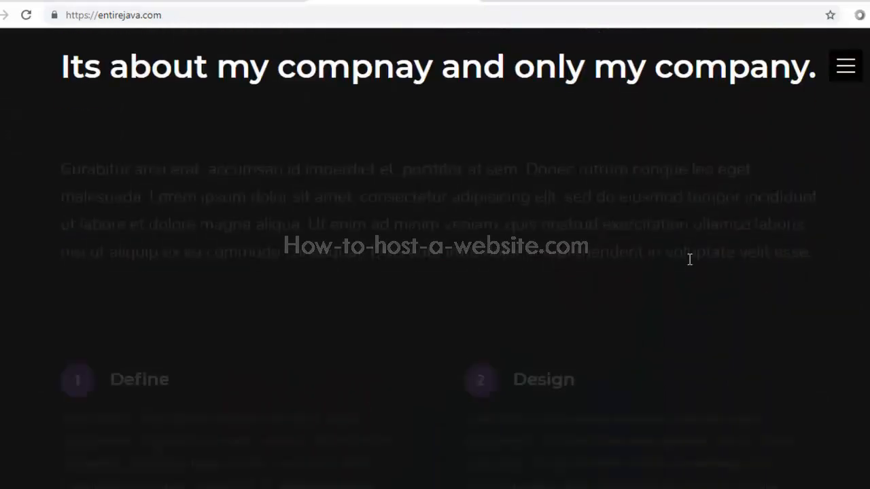
scroll(688, 265, "down", 10)
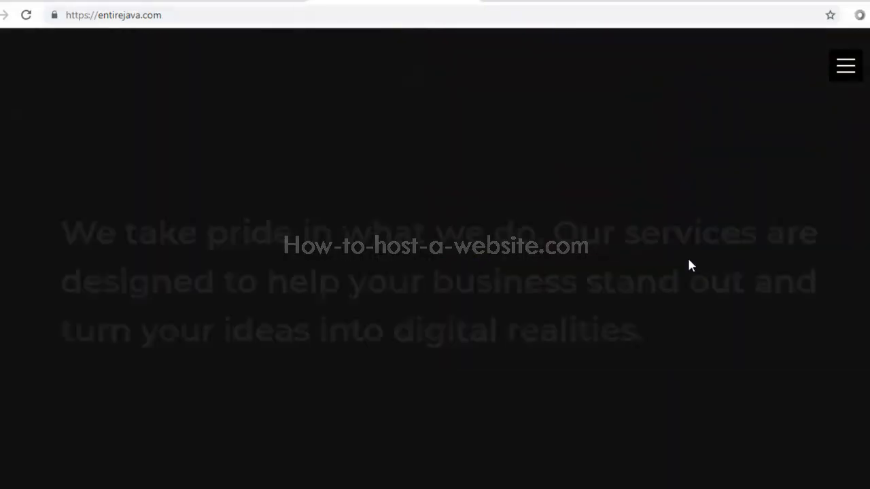
scroll(688, 264, "up", 20)
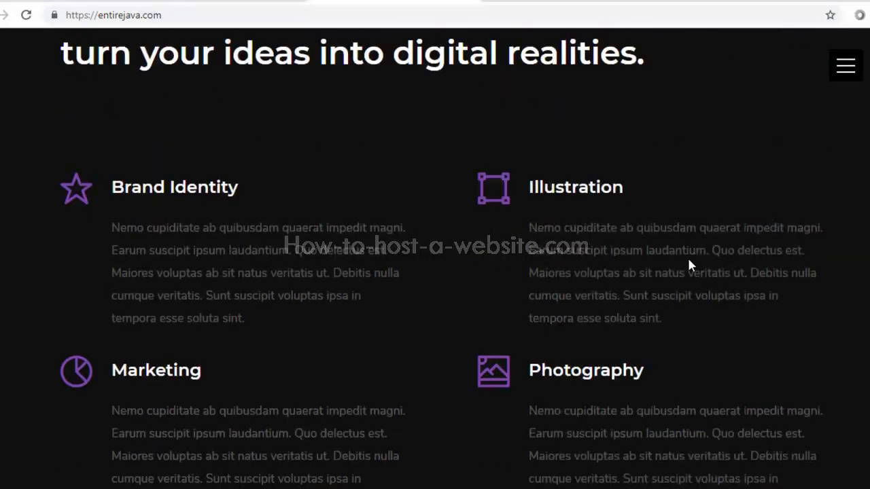